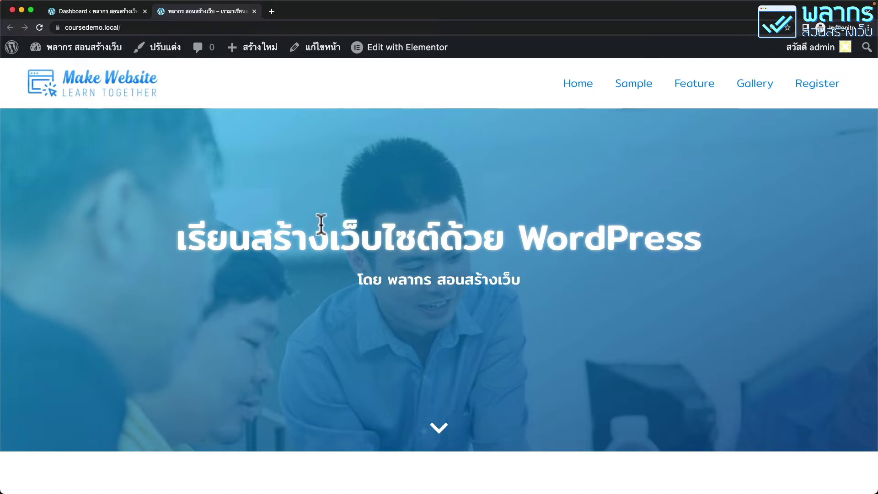
# - Switch to the site's admin dashboard, open the page for adding new plugins and search for "yoast seo"
pyautogui.click(102, 11)
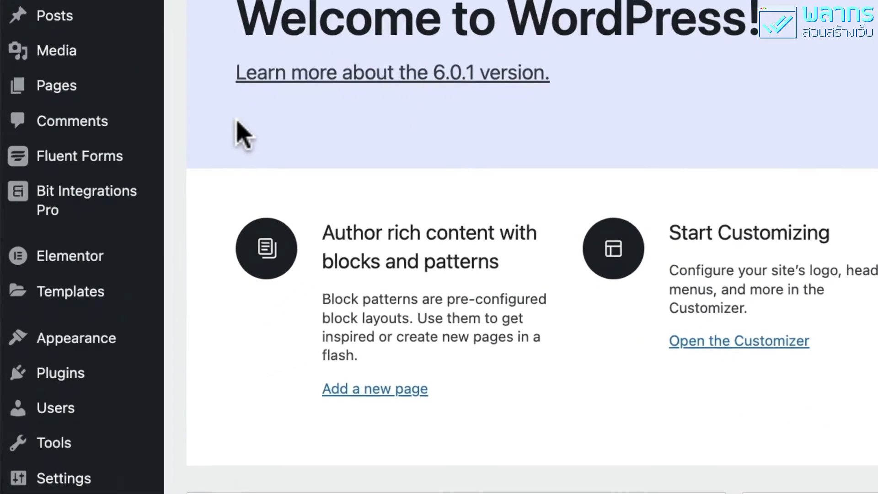
pyautogui.scroll(-3, 157, 223)
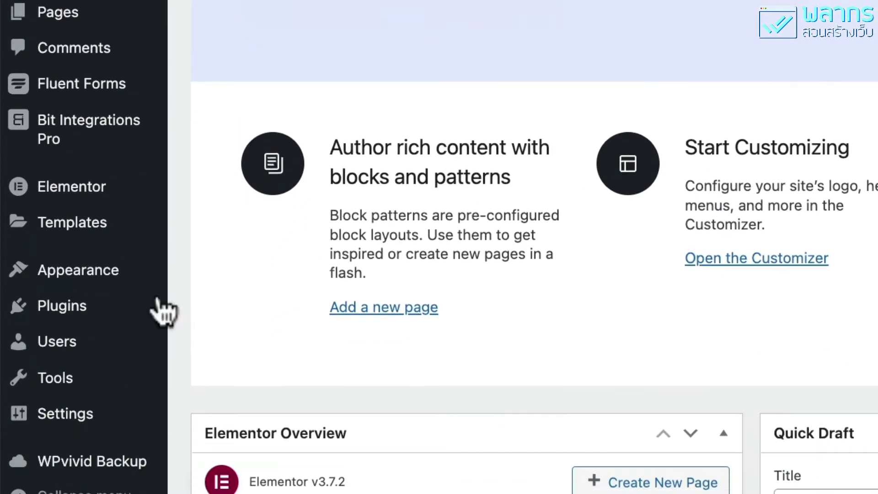
pyautogui.moveTo(106, 338)
pyautogui.click(293, 345)
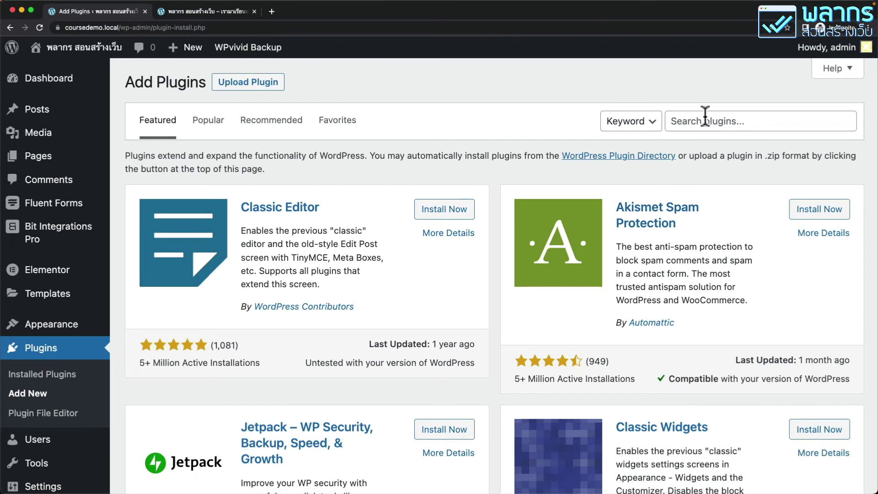
pyautogui.click(705, 117)
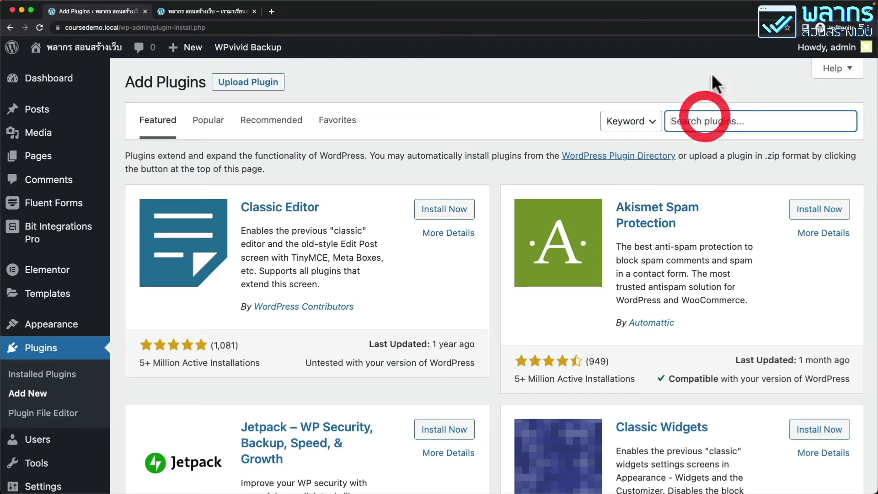
pyautogui.write('yoast seo')
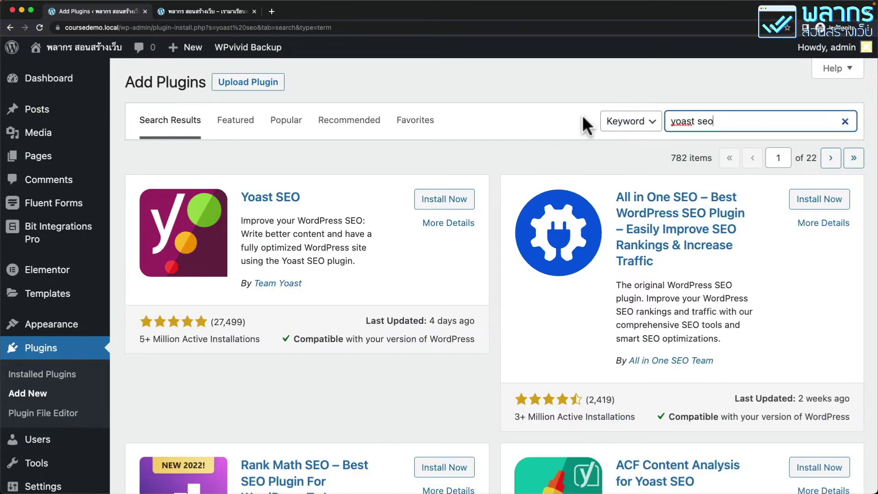
# - Look through the plugin search results and examine the Yoast SEO card's active installations, rating, last update and compatibility
pyautogui.scroll(-5, 582, 115)
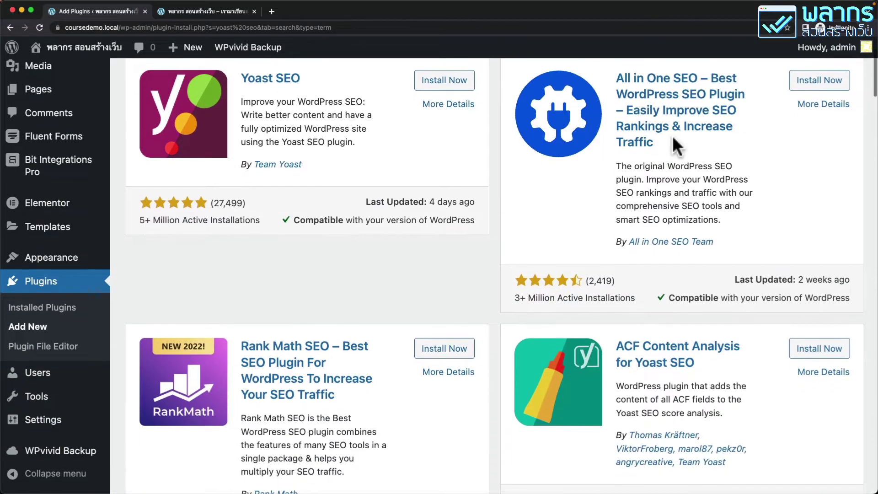
pyautogui.scroll(-10, 333, 250)
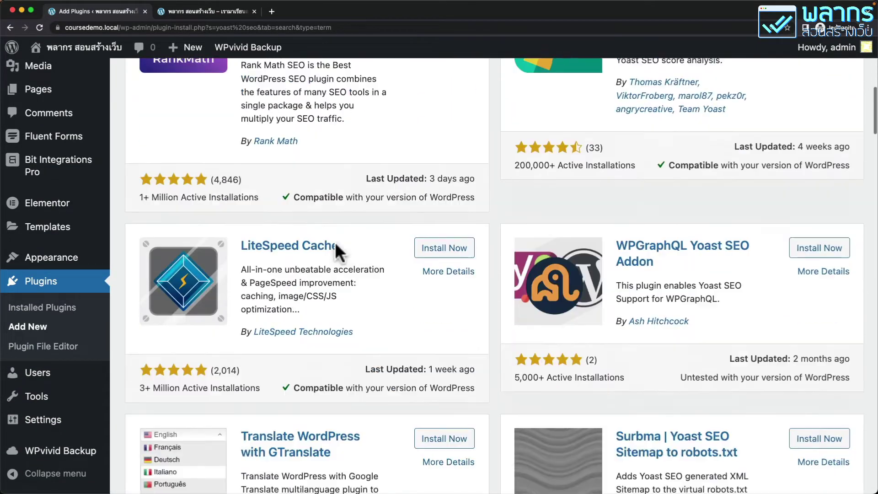
pyautogui.scroll(-12, 336, 247)
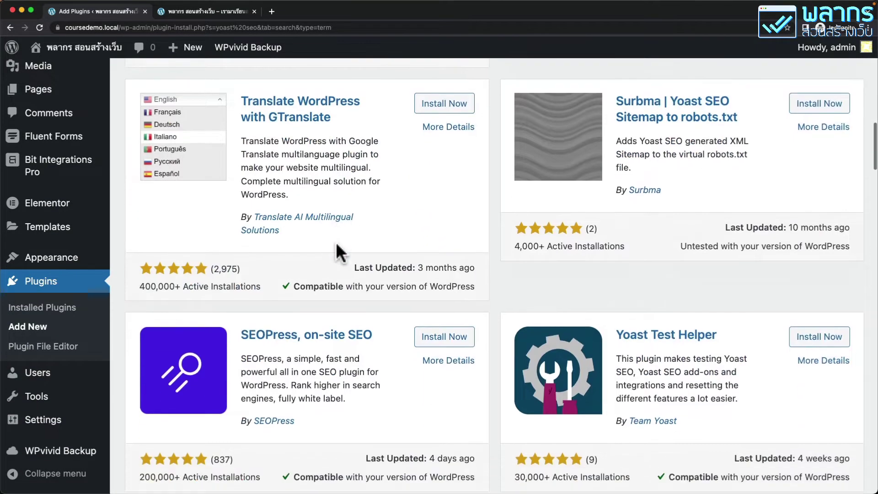
pyautogui.scroll(20, 370, 256)
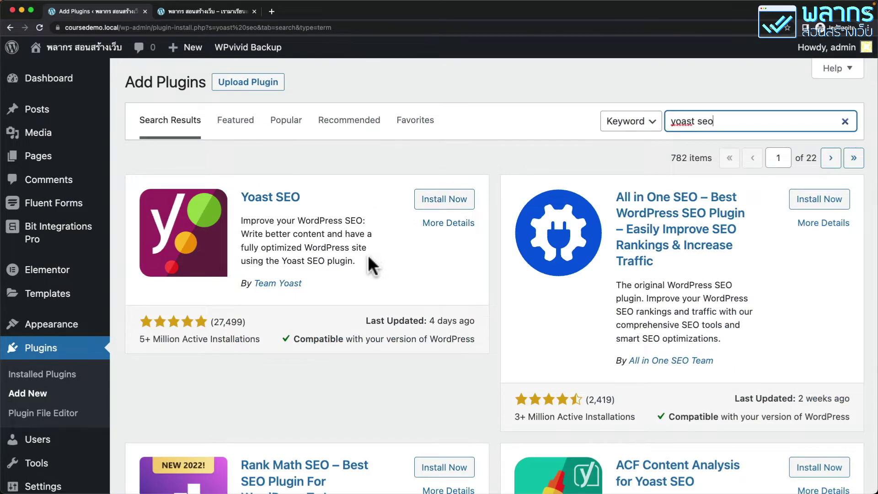
pyautogui.click(138, 337)
pyautogui.moveTo(261, 339); pyautogui.dragTo(134, 339)
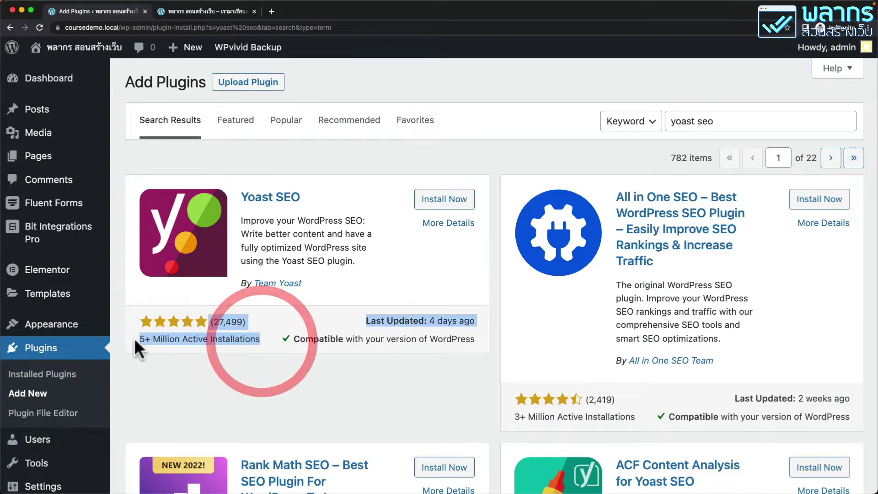
pyautogui.click(132, 336)
pyautogui.moveTo(262, 339); pyautogui.dragTo(292, 339)
pyautogui.moveTo(487, 327)
pyautogui.mouseDown()
pyautogui.moveTo(372, 323)
pyautogui.moveTo(494, 333)
pyautogui.moveTo(488, 326)
pyautogui.mouseUp()
pyautogui.click(488, 322)
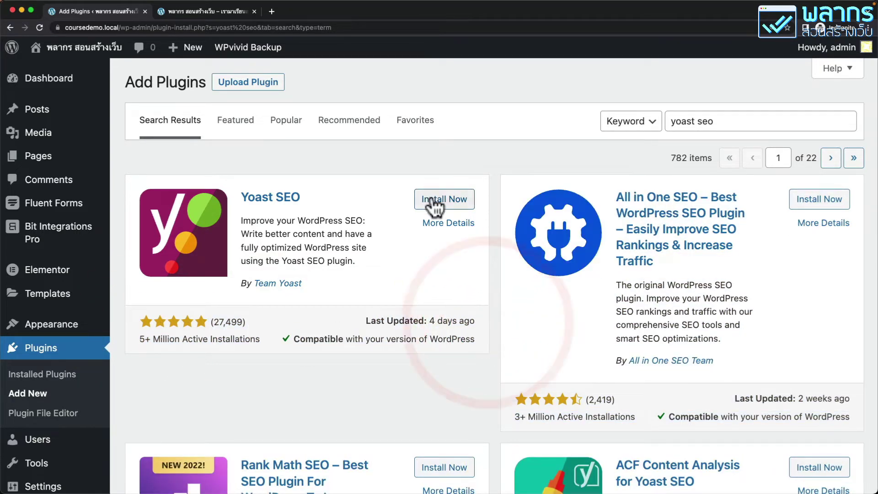
# - Install and activate the Yoast SEO plugin, skipping its first-time configuration
pyautogui.click(452, 204)
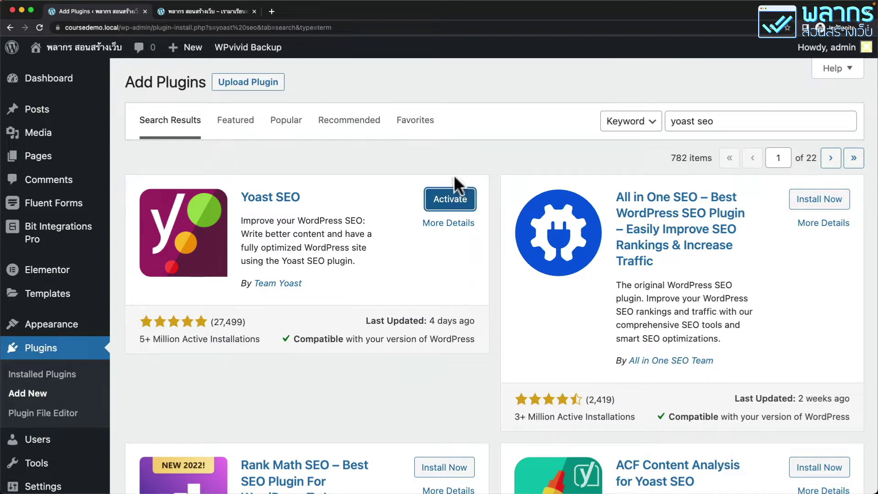
pyautogui.click(472, 206)
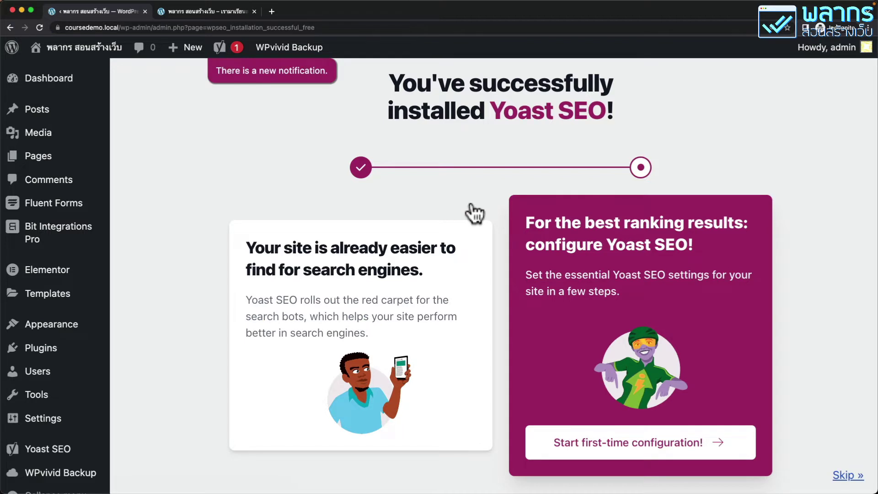
pyautogui.scroll(-1, 475, 213)
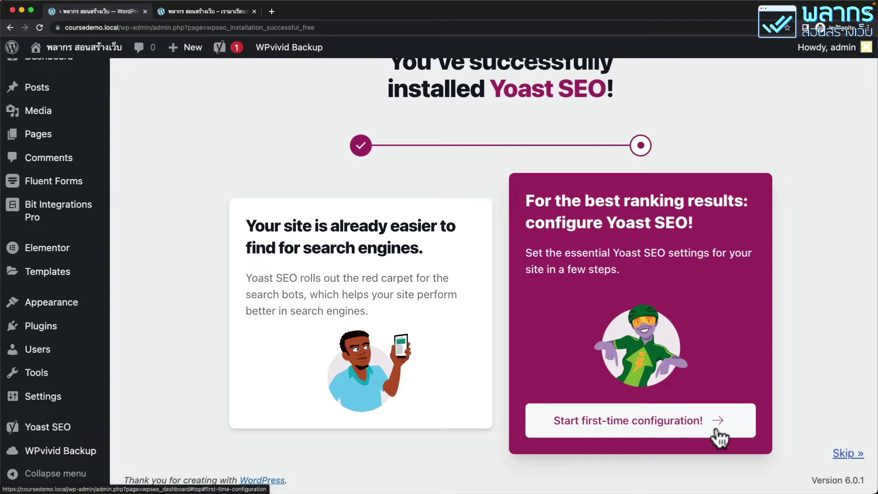
pyautogui.click(851, 454)
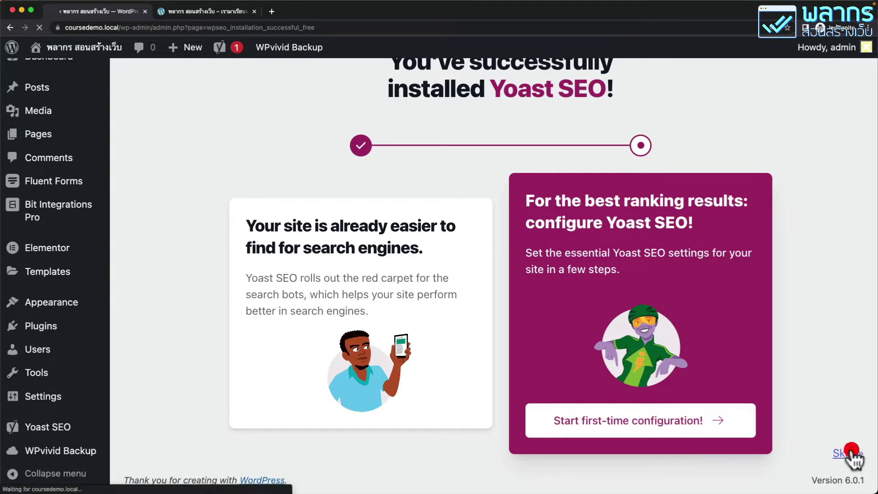
pyautogui.scroll(-1, 840, 402)
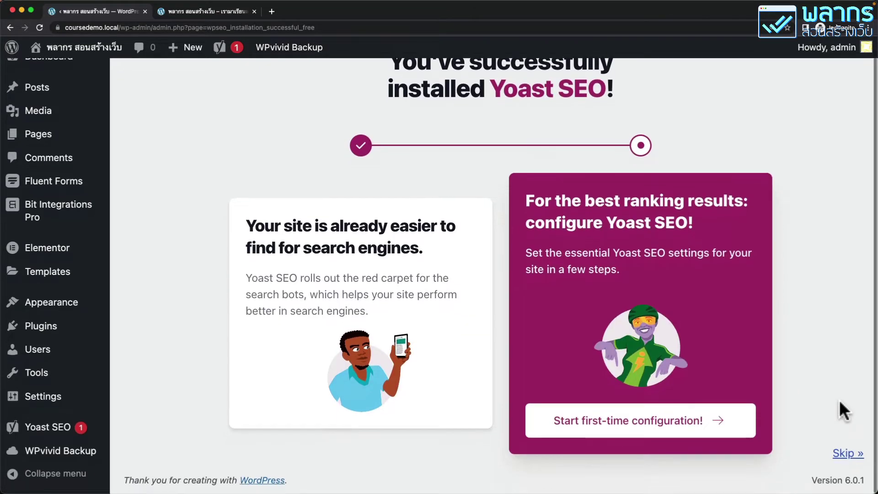
pyautogui.click(847, 453)
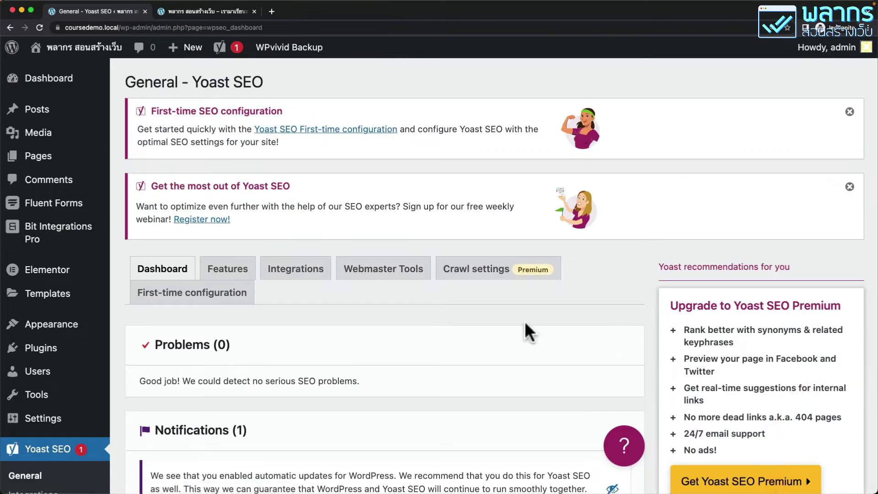
# - Review the Features section of Yoast SEO's General settings and save it without changing any option
pyautogui.scroll(-4, 454, 323)
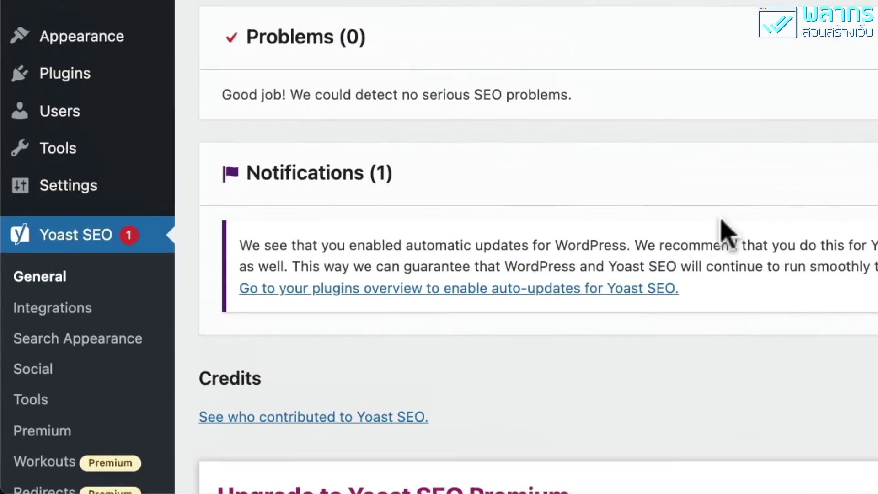
pyautogui.click(108, 286)
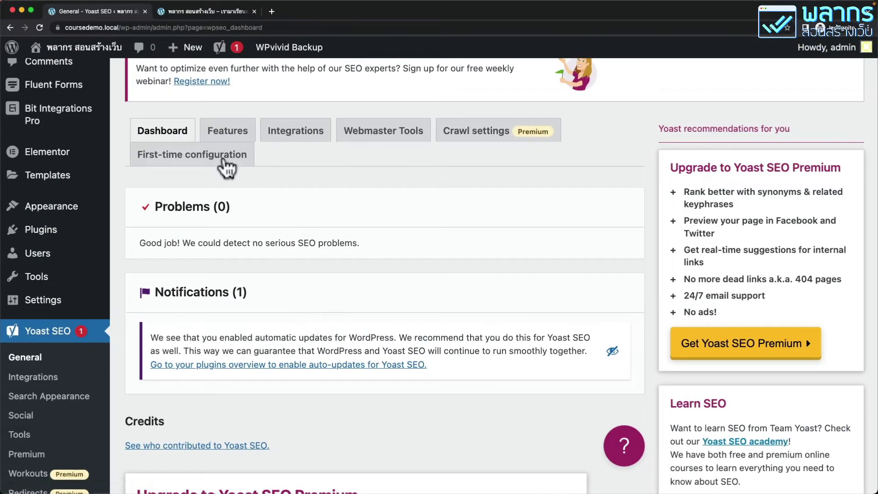
pyautogui.click(231, 132)
pyautogui.scroll(-6, 344, 256)
pyautogui.scroll(-10, 342, 254)
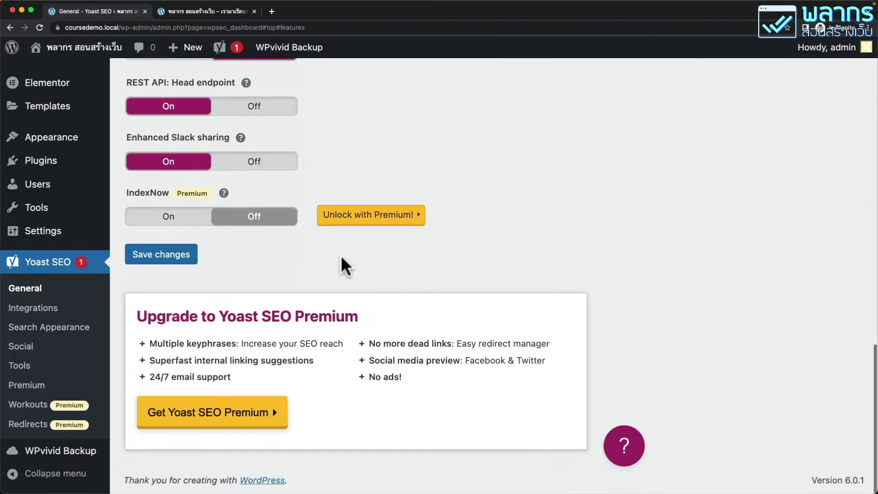
pyautogui.click(164, 255)
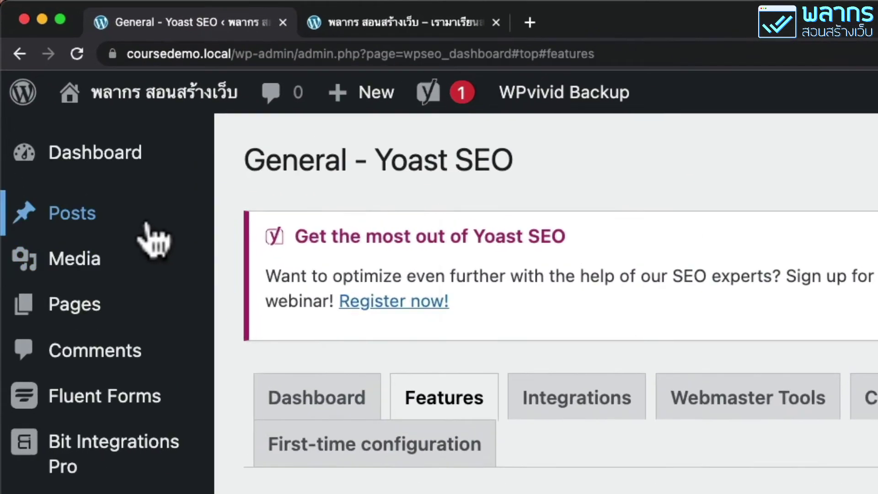
# - Open the "Hello world!" post for editing from the list of all posts
pyautogui.moveTo(75, 114)
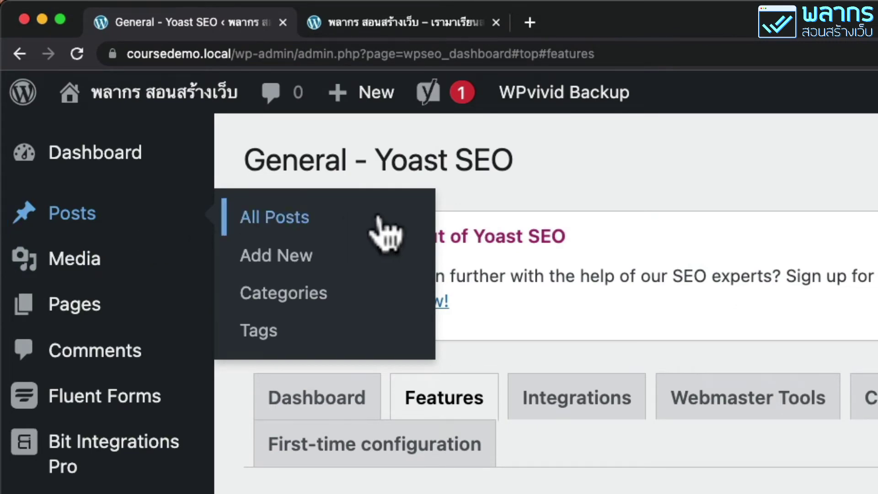
pyautogui.click(378, 228)
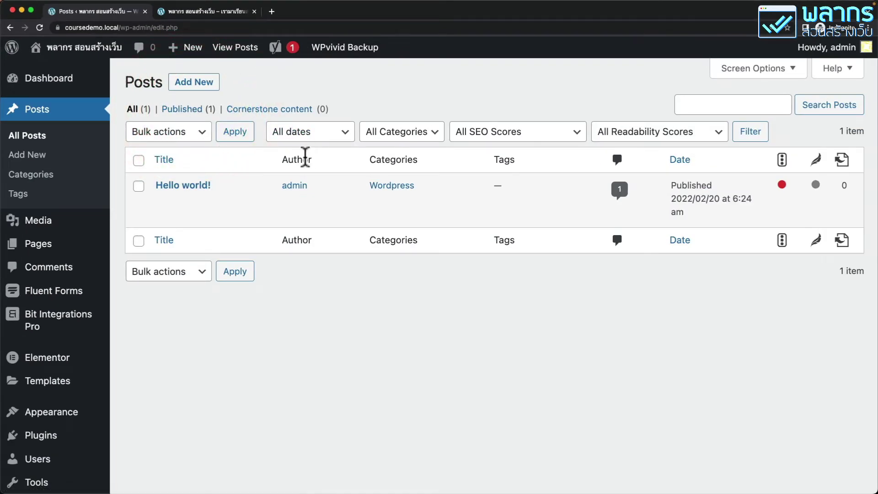
pyautogui.moveTo(284, 186)
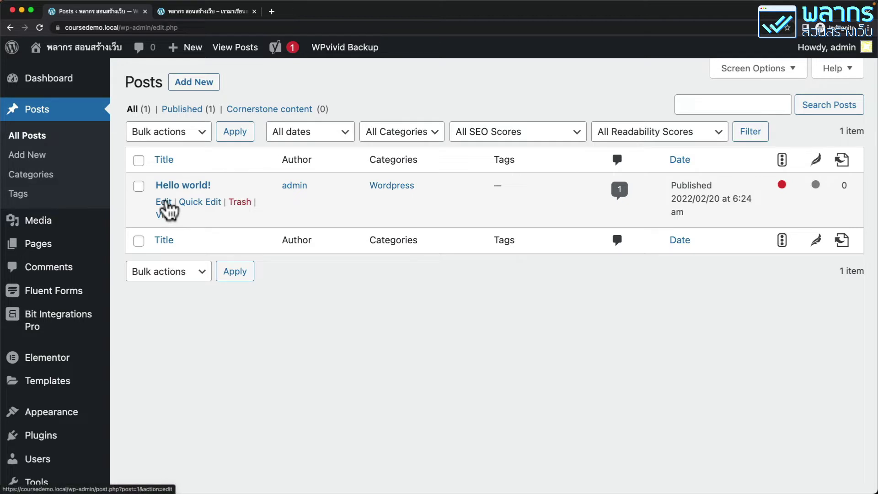
pyautogui.click(166, 202)
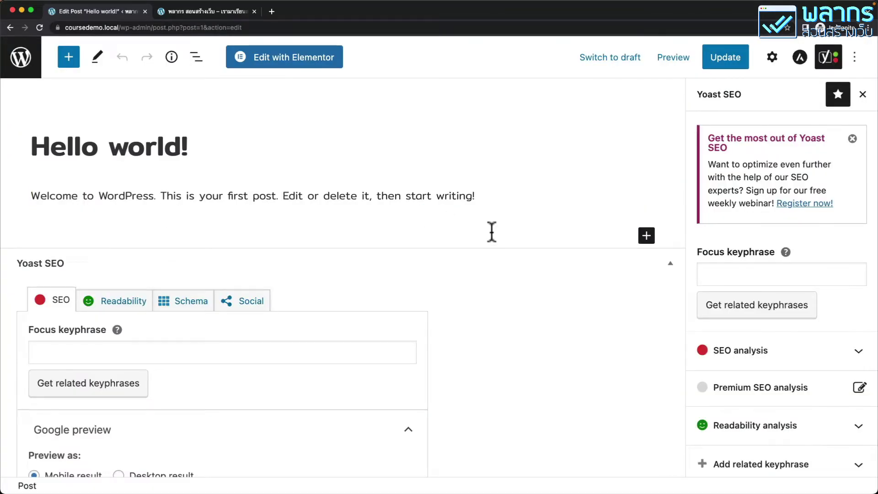
# - Examine the post's Yoast SEO options in the editor sidebar and below the content, comparing them with the general post settings
pyautogui.click(773, 62)
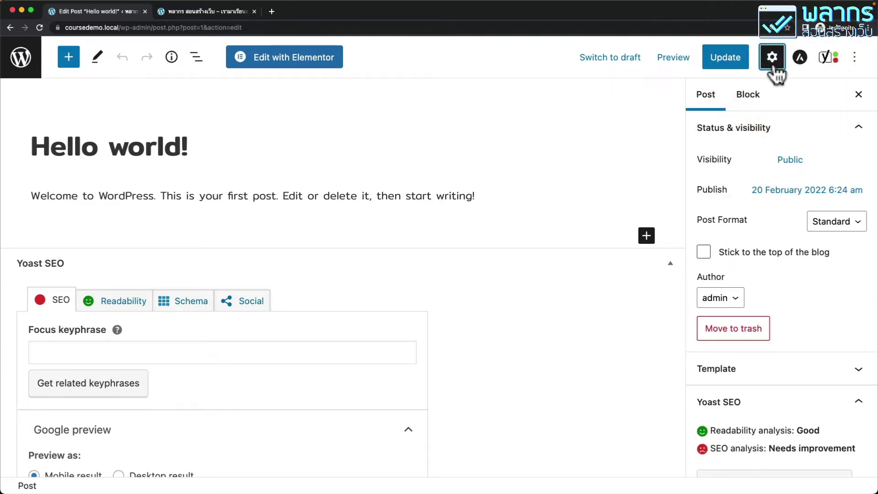
pyautogui.click(832, 57)
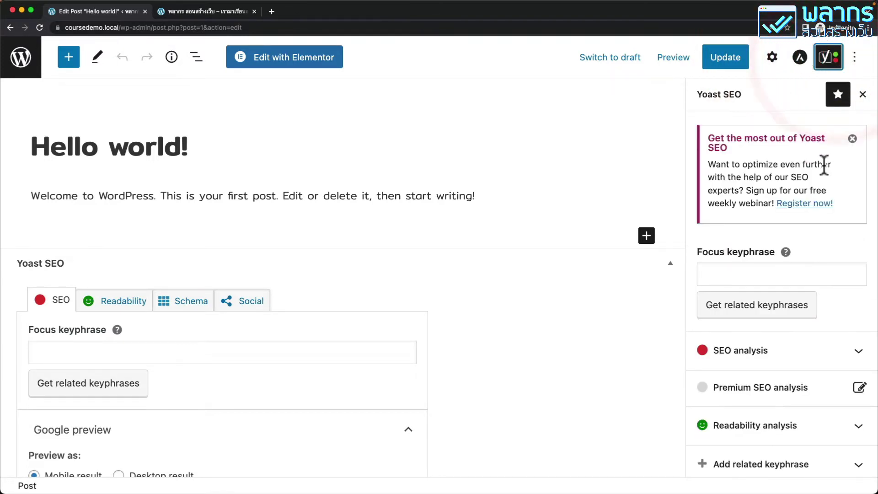
pyautogui.scroll(-2, 823, 167)
pyautogui.scroll(-4, 824, 167)
pyautogui.scroll(6, 824, 167)
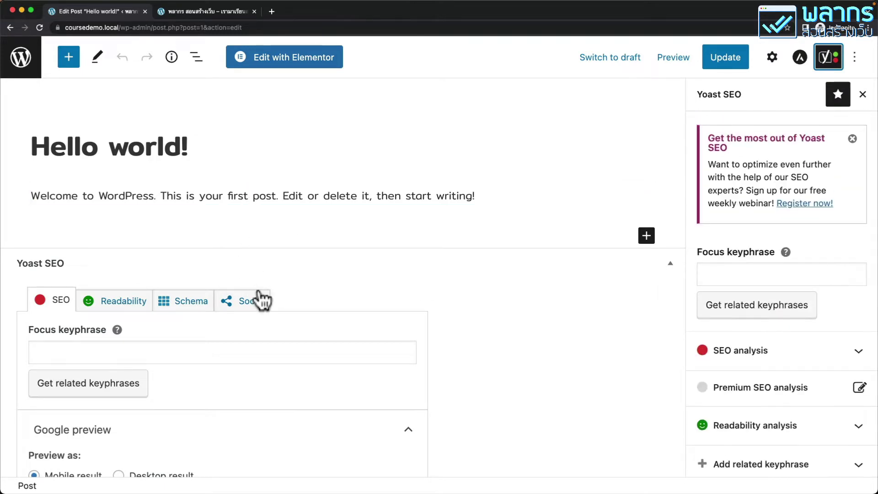
pyautogui.scroll(-5, 261, 275)
pyautogui.scroll(-3, 261, 298)
pyautogui.scroll(5, 261, 298)
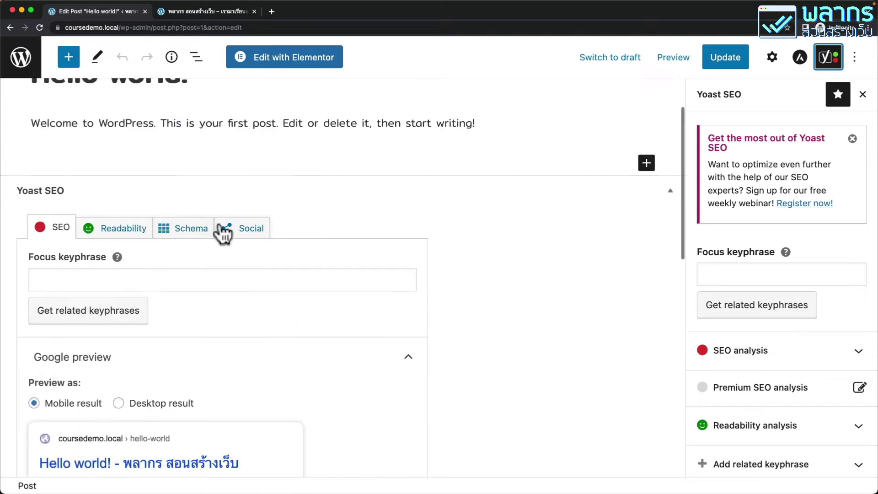
pyautogui.click(288, 269)
pyautogui.scroll(2, 444, 348)
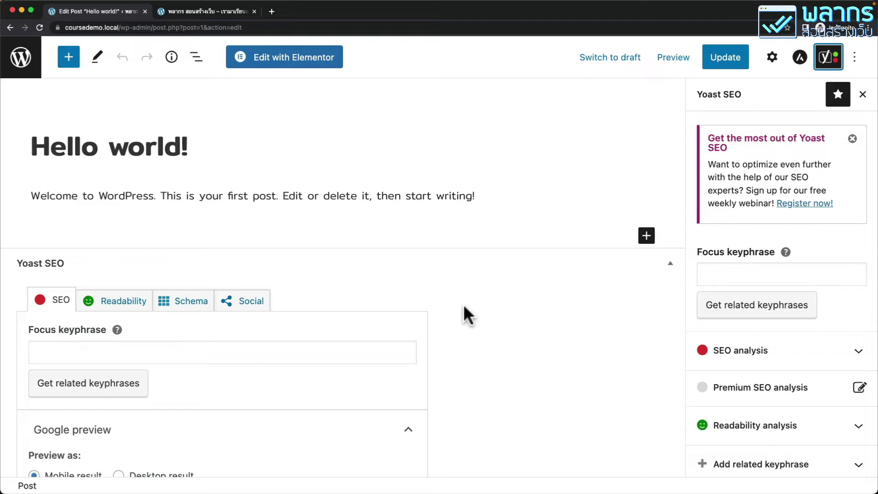
# - Leave the post editor and open the Home page from the list of all pages for editing with Elementor
pyautogui.click(31, 70)
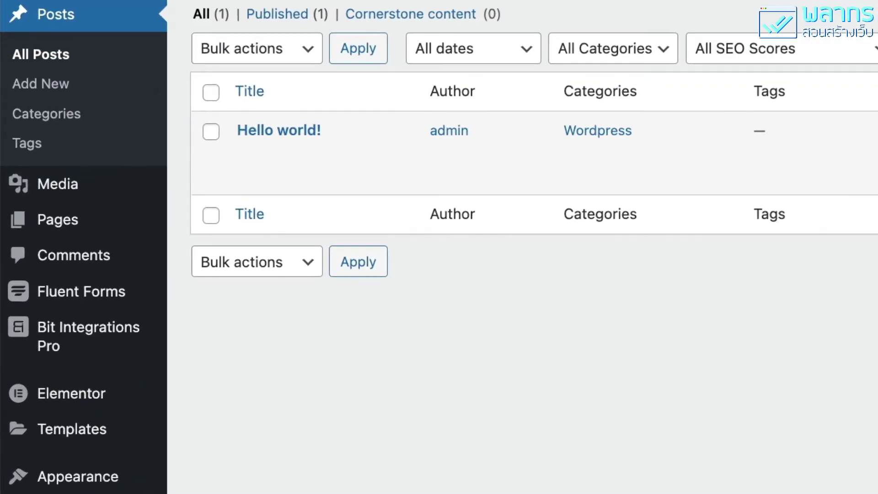
pyautogui.moveTo(108, 229)
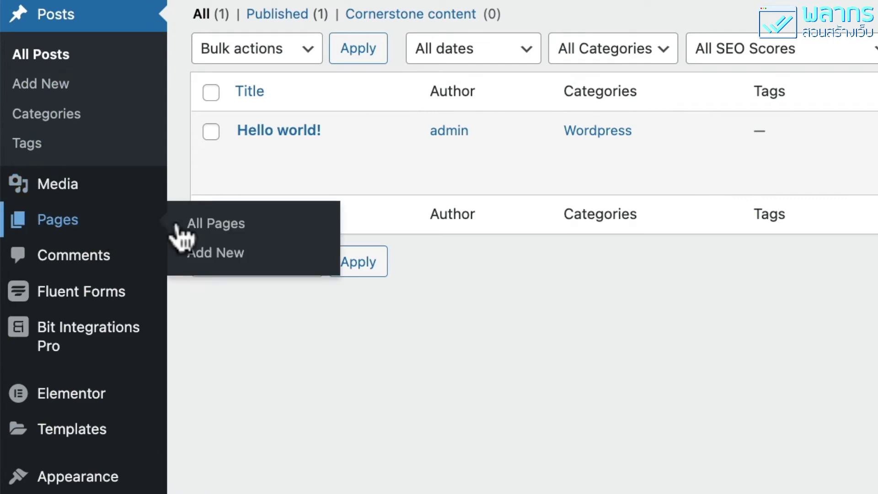
pyautogui.click(303, 228)
pyautogui.click(304, 230)
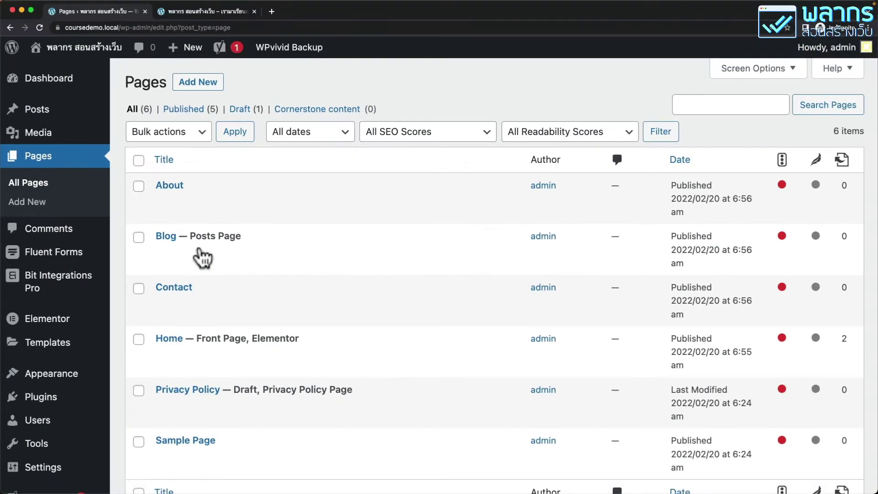
pyautogui.scroll(-4, 316, 259)
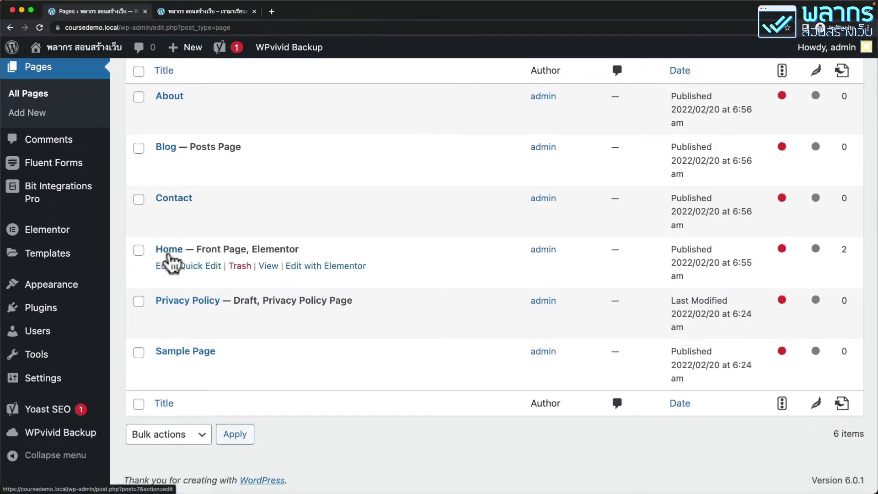
pyautogui.click(334, 271)
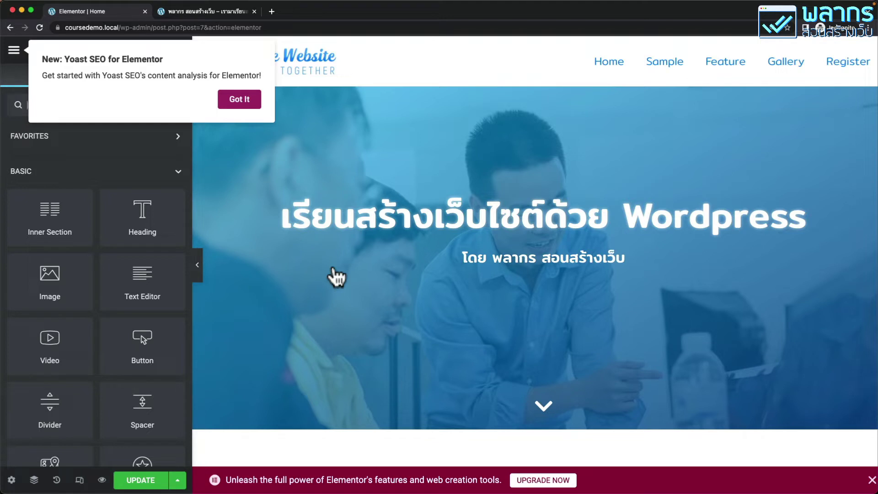
# - Dismiss the Yoast SEO introduction notice and open the Home page's Yoast SEO settings in Elementor
pyautogui.click(242, 101)
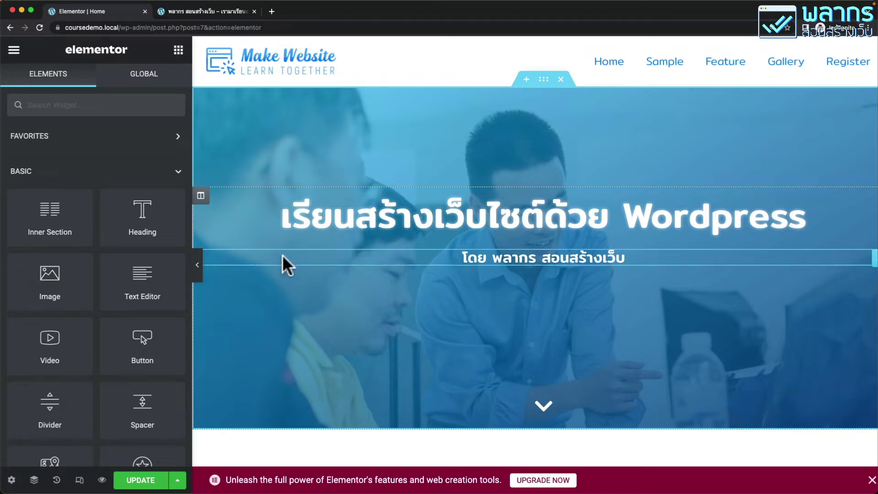
pyautogui.click(20, 52)
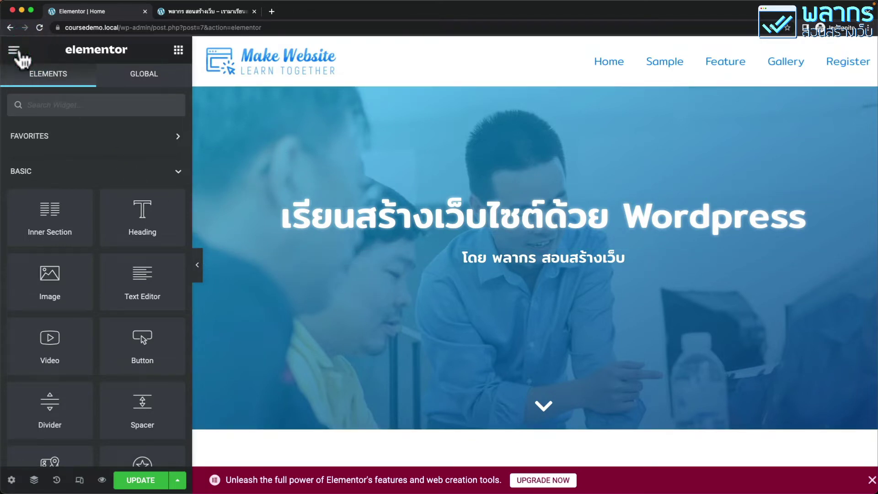
pyautogui.click(21, 52)
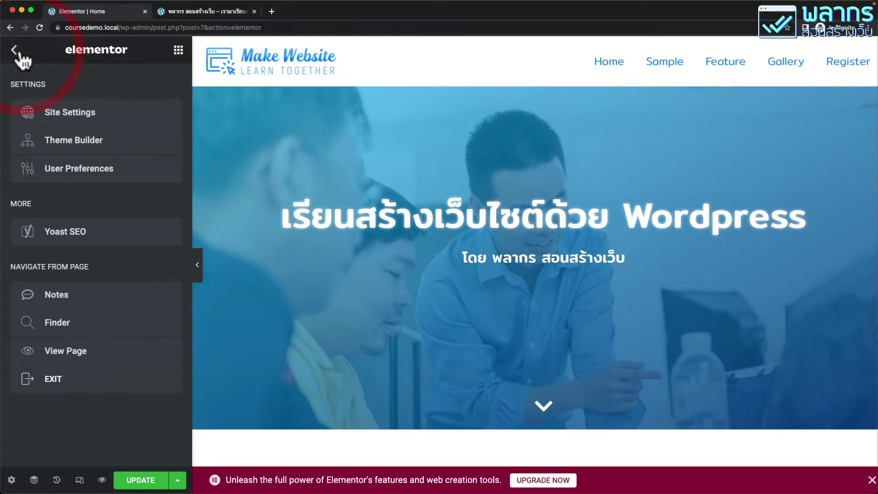
pyautogui.click(129, 242)
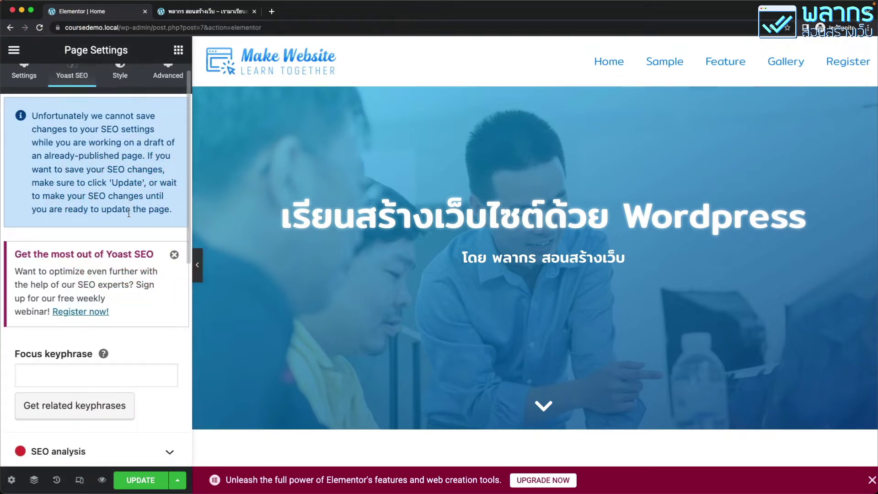
pyautogui.scroll(-10, 129, 214)
pyautogui.scroll(10, 130, 218)
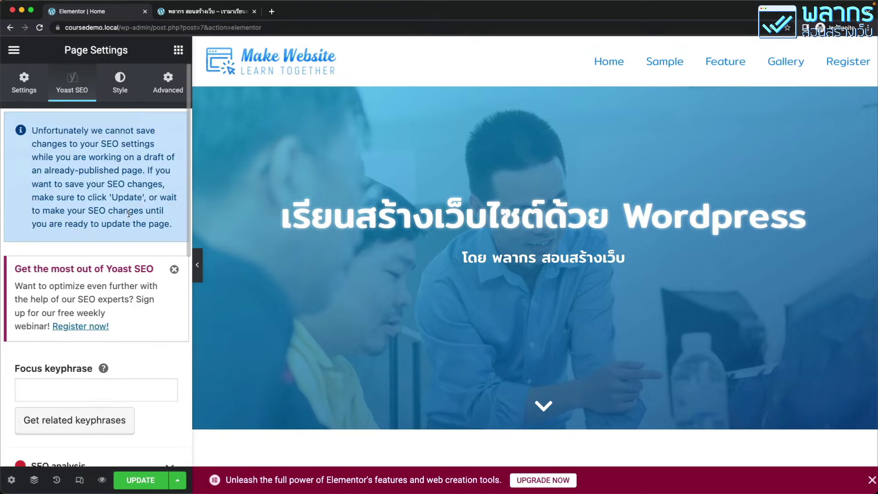
# - Enter "Wordpress" as the Home page's focus keyphrase
pyautogui.scroll(-4, 128, 212)
pyautogui.click(129, 178)
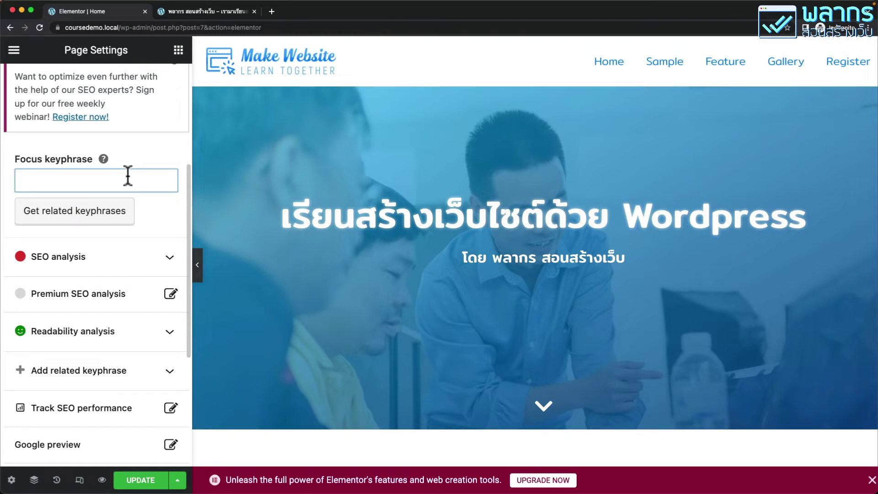
pyautogui.write('Wordpress')
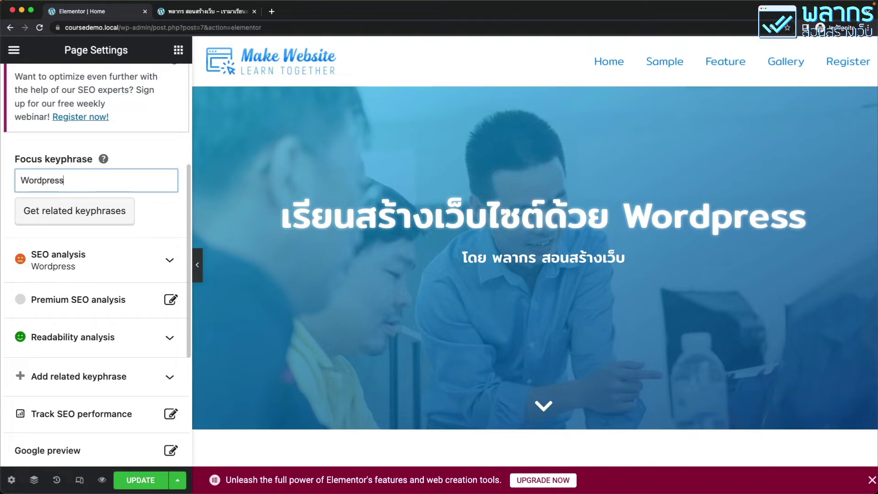
pyautogui.click(22, 271)
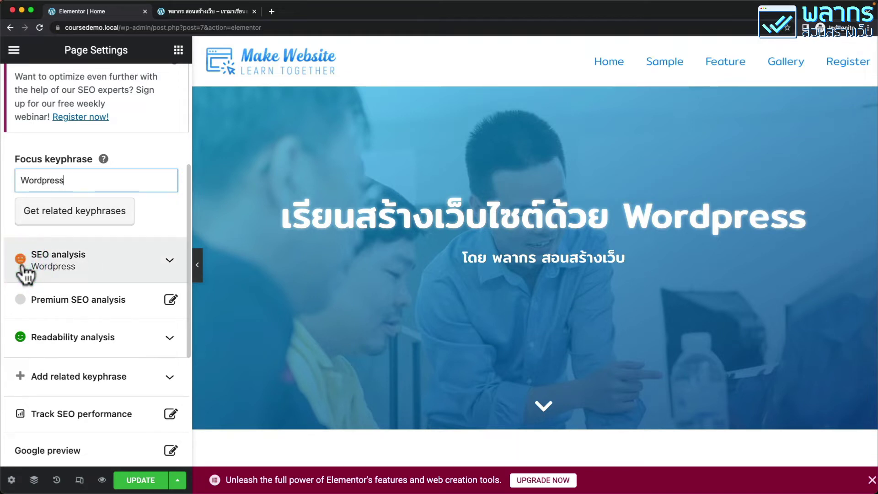
# - Replace the focus keyphrase with the unrelated word "ต้มยำ" to test the SEO rating
pyautogui.doubleClick(98, 180)
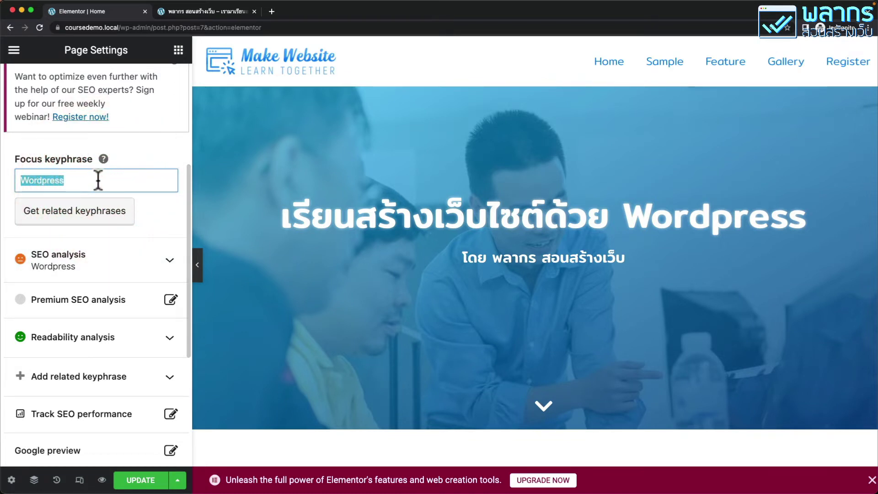
pyautogui.write('ต้มบ')
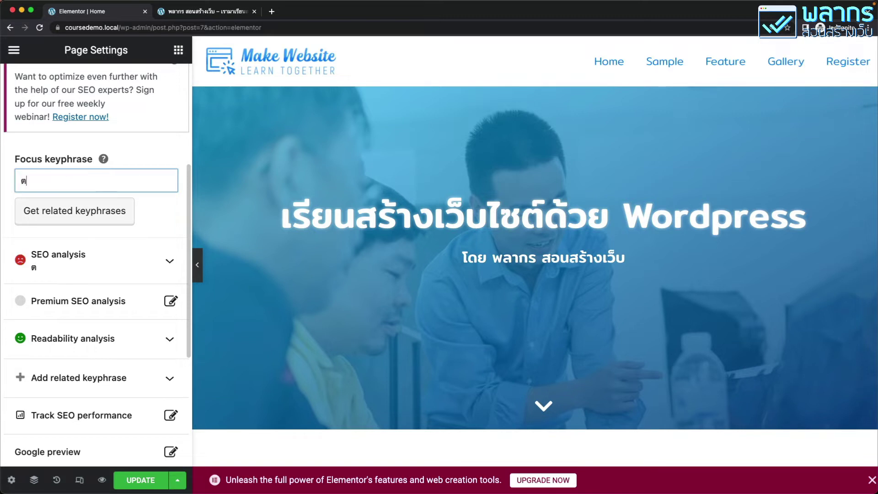
pyautogui.press('BackSpace')
pyautogui.write('ยำ')
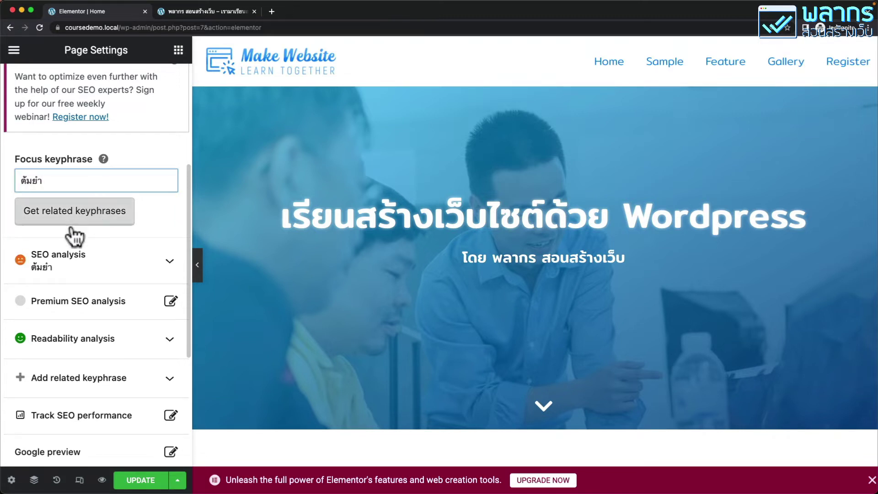
# - Expand the SEO analysis and review the problems it lists for the keyphrase "ต้มยำ"
pyautogui.click(168, 268)
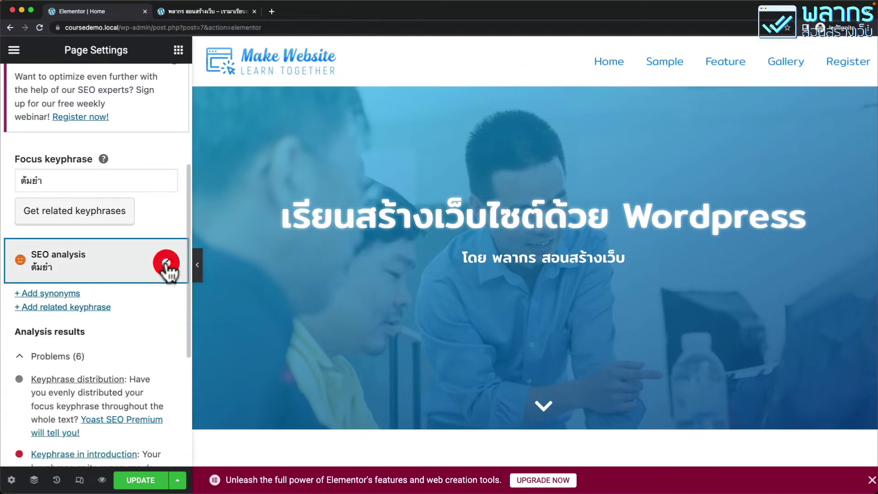
pyautogui.scroll(-6, 122, 275)
pyautogui.scroll(-5, 122, 277)
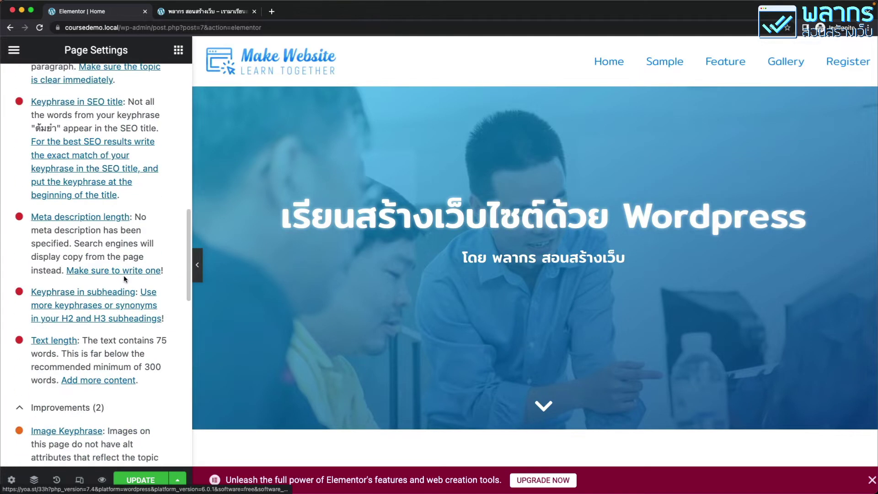
pyautogui.scroll(10, 123, 276)
pyautogui.scroll(-3, 121, 265)
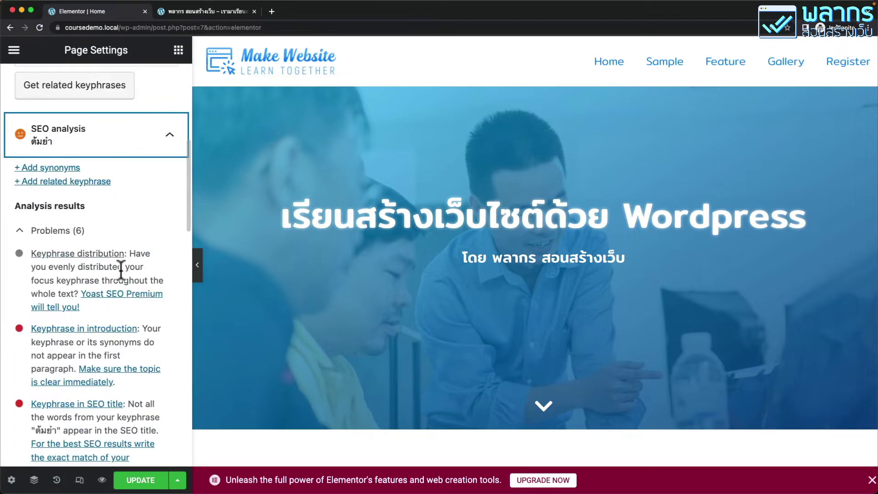
pyautogui.scroll(7, 84, 237)
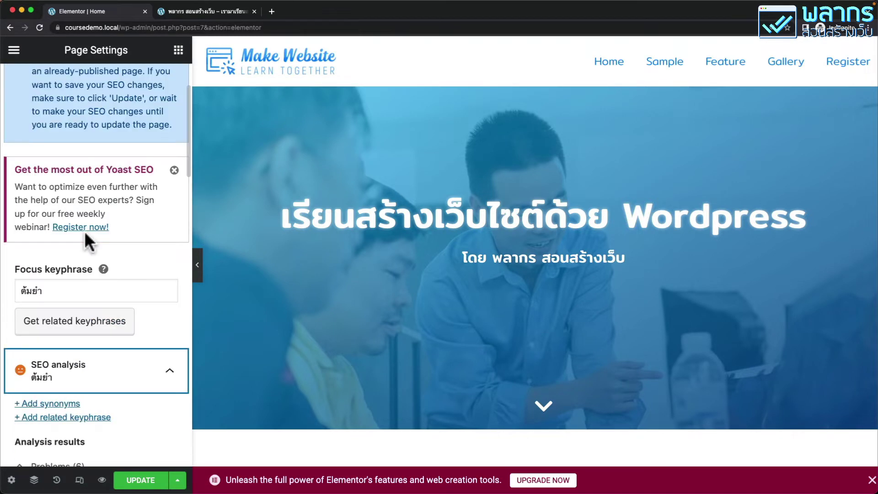
# - Change the focus keyphrase back to "Wordpress" and check its SEO analysis results
pyautogui.doubleClick(79, 290)
pyautogui.write('Wordpress')
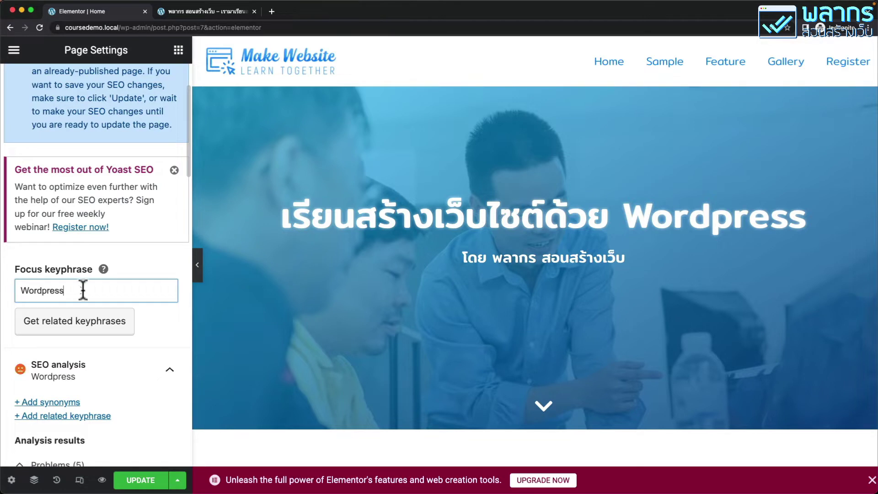
pyautogui.scroll(-5, 84, 289)
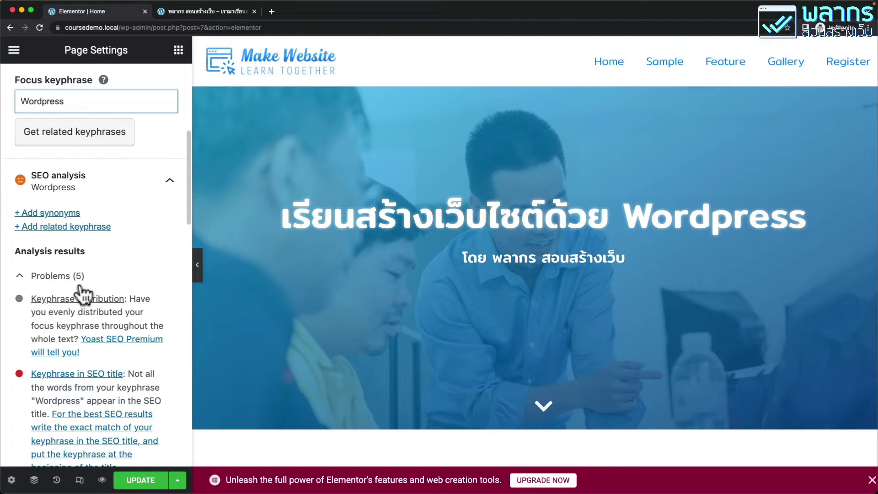
# - Replace the focus keyphrase with the two-part phrase "สอน สร้างเว็บไซต์"
pyautogui.press('super+a')
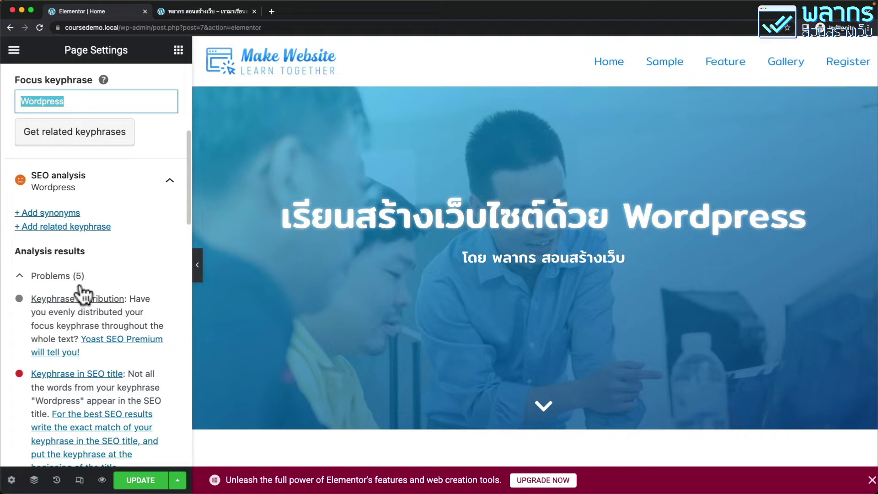
pyautogui.write('สอ')
pyautogui.press('BackSpace')
pyautogui.press('BackSpace')
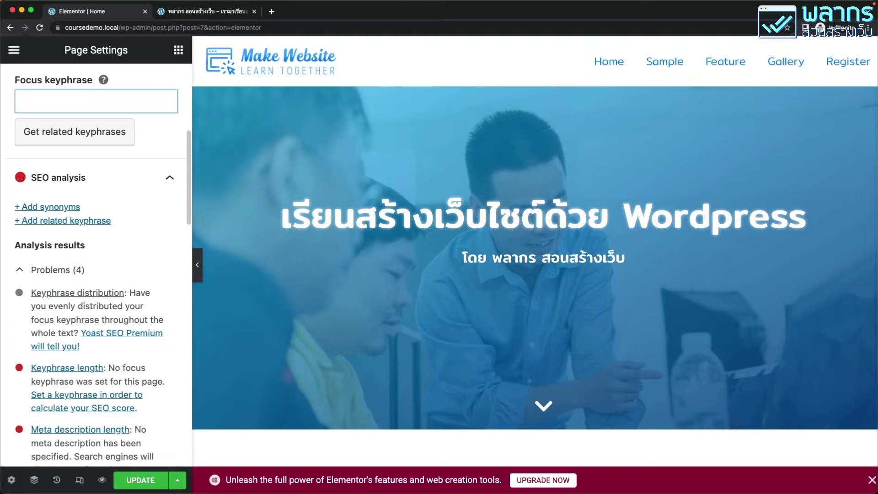
pyautogui.write('สอน สร้างเว็บไซต์')
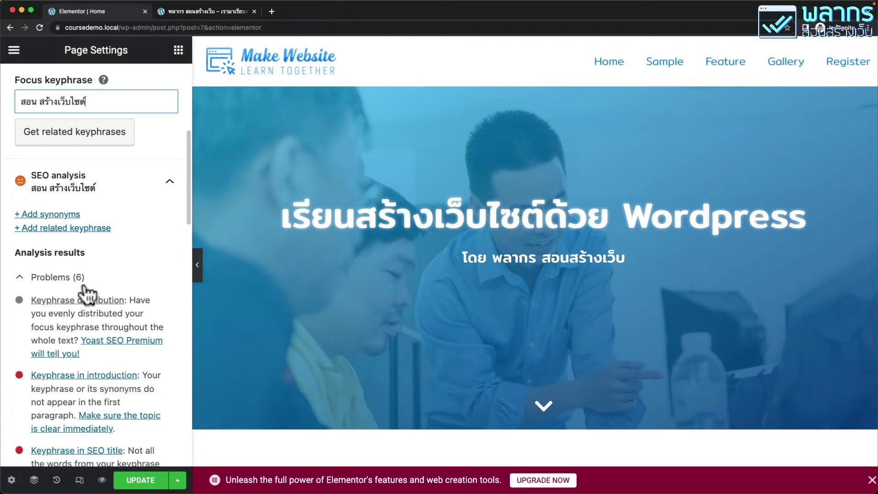
# - Remove the space inside the Thai focus keyphrase so that it reads "สอนสร้างเว็บไซต์"
pyautogui.click(41, 101)
pyautogui.moveTo(97, 102); pyautogui.dragTo(16, 101)
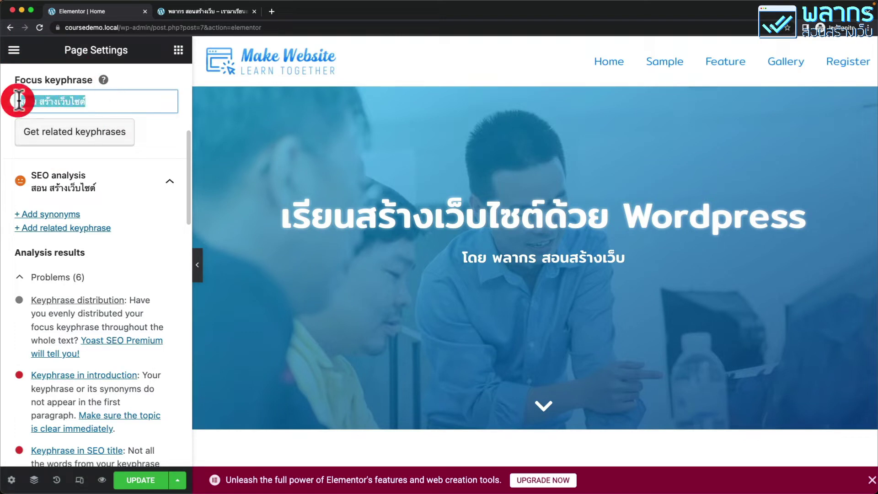
pyautogui.click(41, 102)
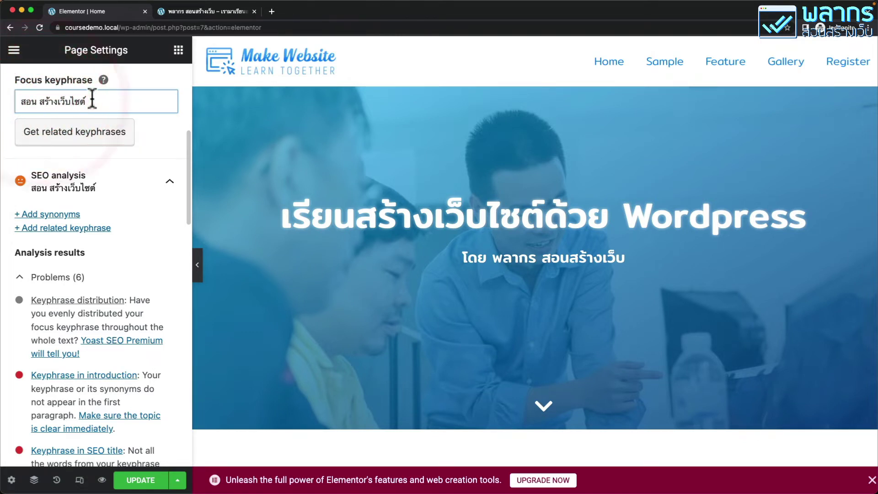
pyautogui.press('BackSpace')
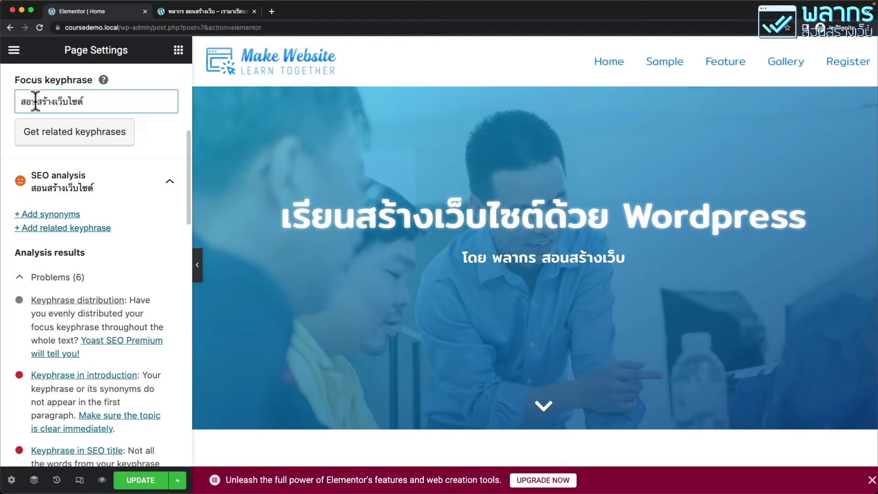
# - Replace the Thai focus keyphrase with "Wordpress" and bring its analysis results into view
pyautogui.moveTo(103, 98); pyautogui.dragTo(23, 98)
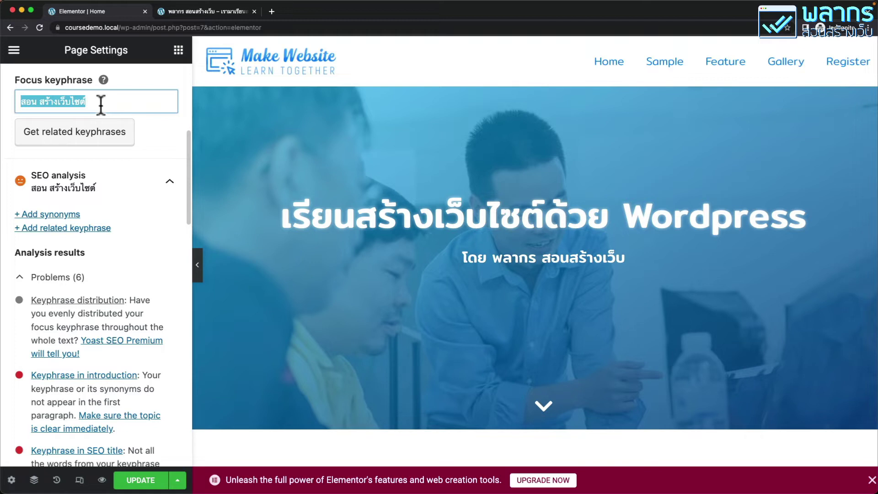
pyautogui.write('Wordpress')
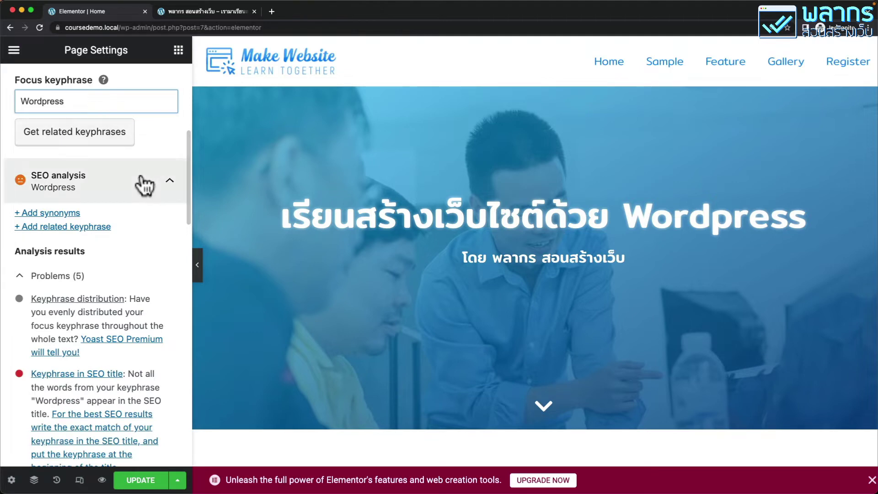
pyautogui.scroll(-5, 142, 183)
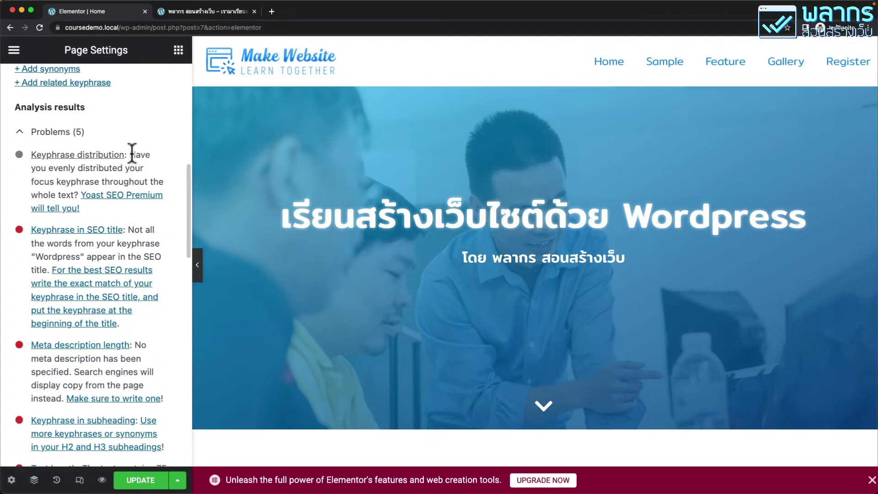
# - Examine the Keyphrase distribution item in the SEO analysis and compare it with the content of the Home page
pyautogui.moveTo(130, 154); pyautogui.dragTo(164, 207)
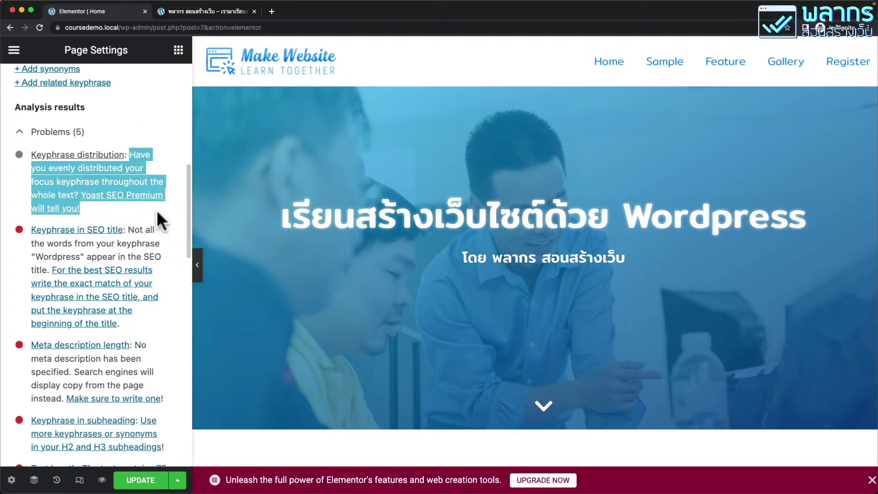
pyautogui.scroll(5, 157, 210)
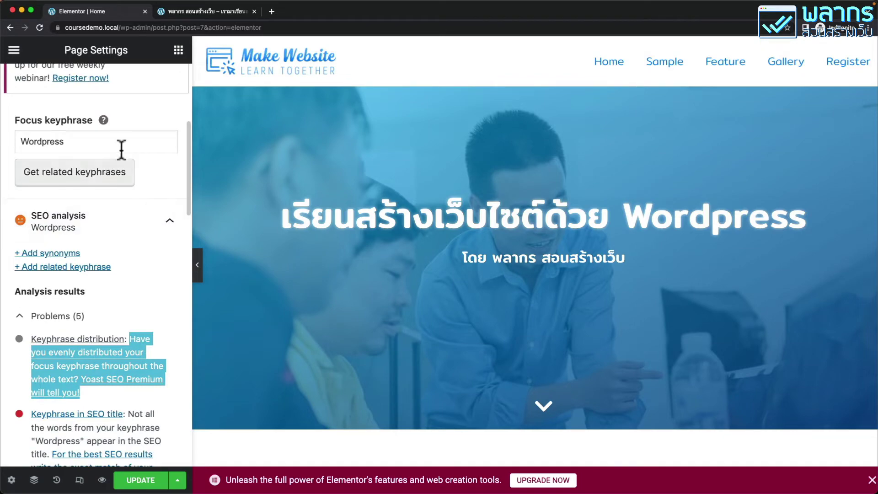
pyautogui.scroll(-1, 138, 183)
pyautogui.scroll(-2, 154, 206)
pyautogui.scroll(-6, 666, 220)
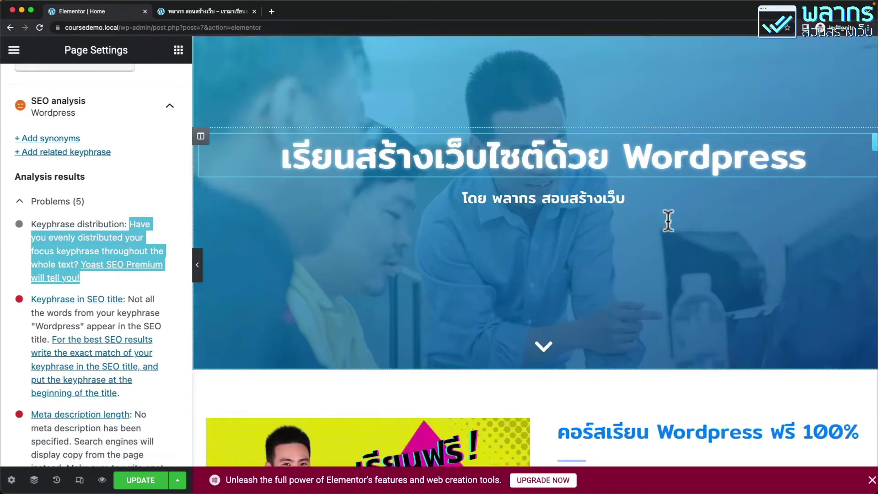
pyautogui.scroll(-5, 667, 220)
pyautogui.scroll(15, 666, 219)
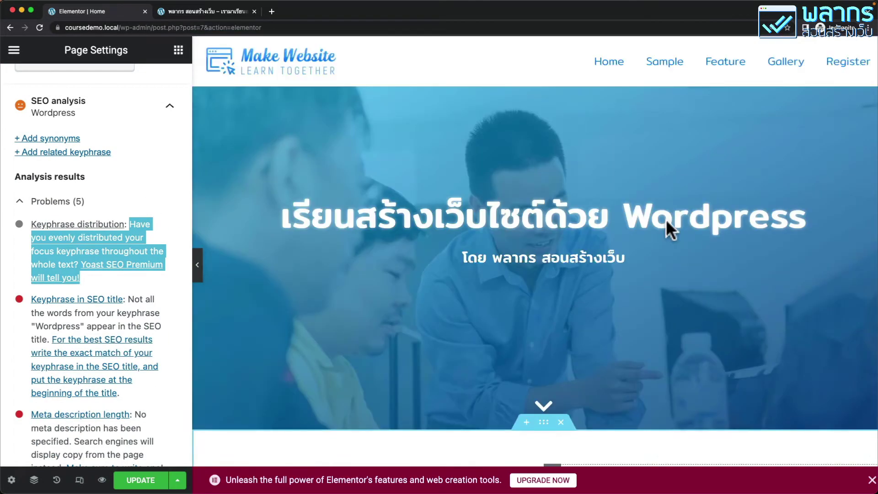
pyautogui.click(137, 236)
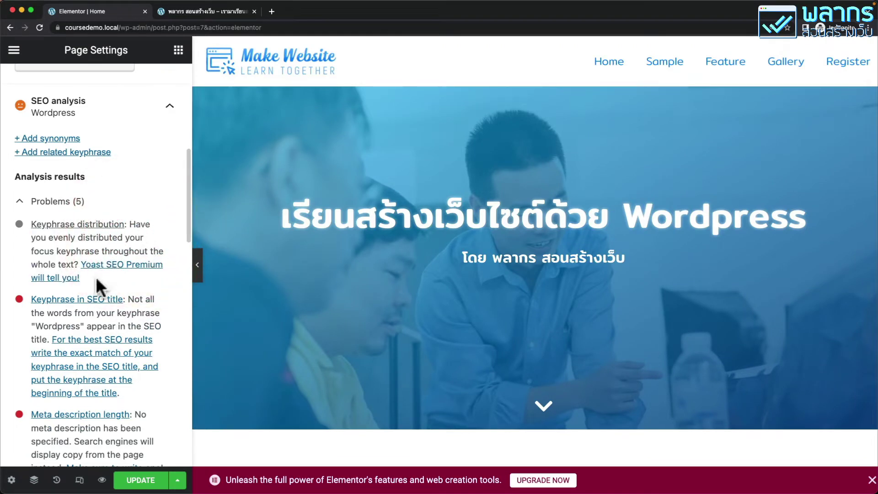
pyautogui.moveTo(98, 275); pyautogui.dragTo(79, 265)
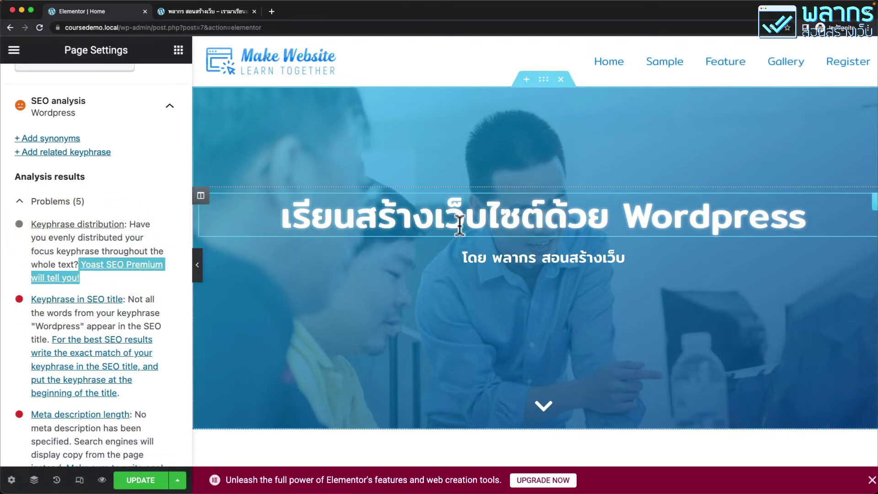
# - Open the settings of the hero section's main heading and look through the page content for uses of the keyphrase
pyautogui.click(687, 224)
pyautogui.scroll(-7, 688, 246)
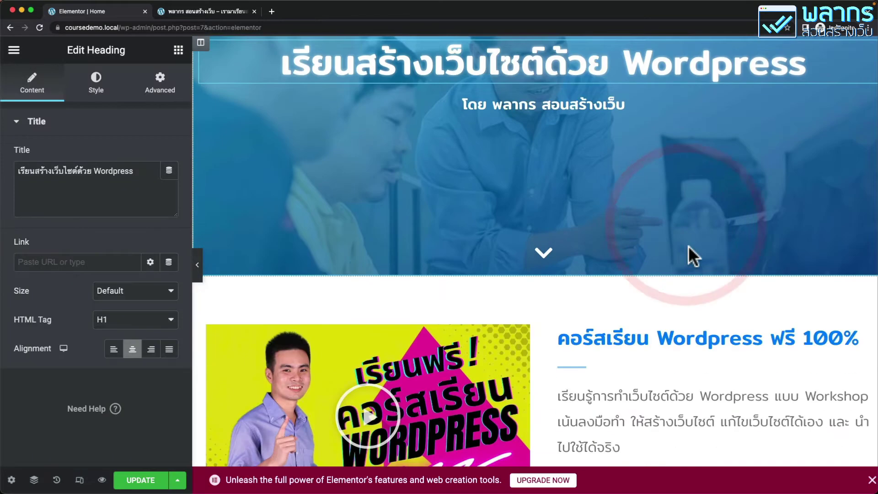
pyautogui.scroll(-9, 716, 232)
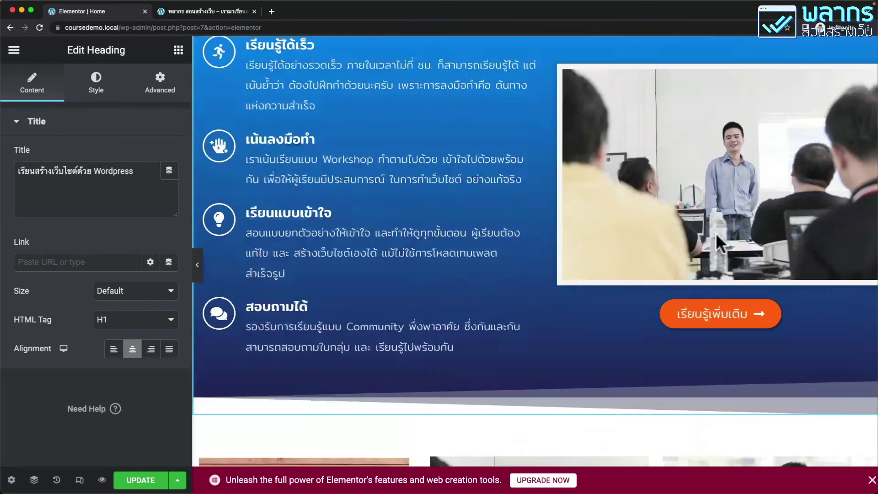
pyautogui.scroll(16, 715, 232)
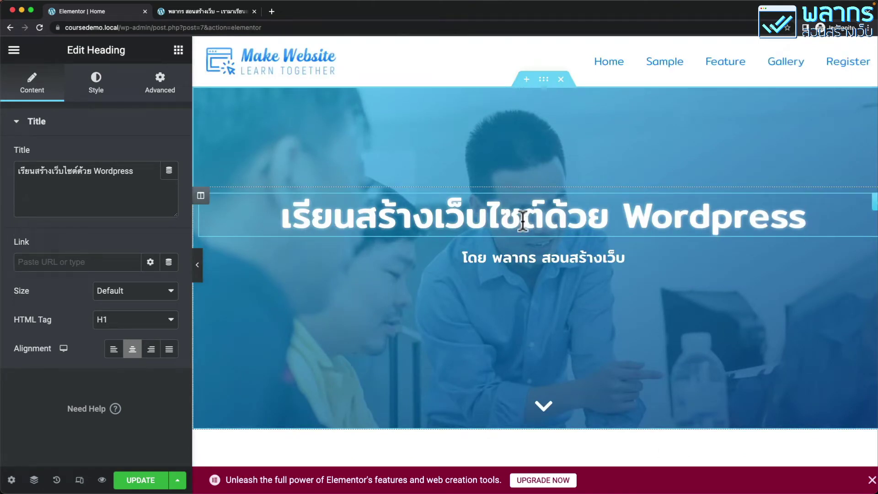
# - Open the page's Yoast SEO settings and review the SEO analysis problems listed for the keyphrase "Wordpress"
pyautogui.click(14, 52)
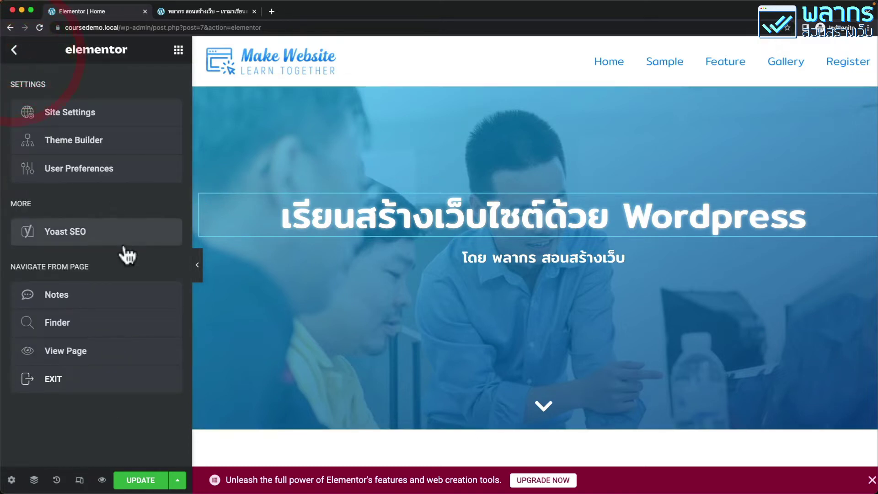
pyautogui.click(126, 240)
pyautogui.scroll(-6, 130, 238)
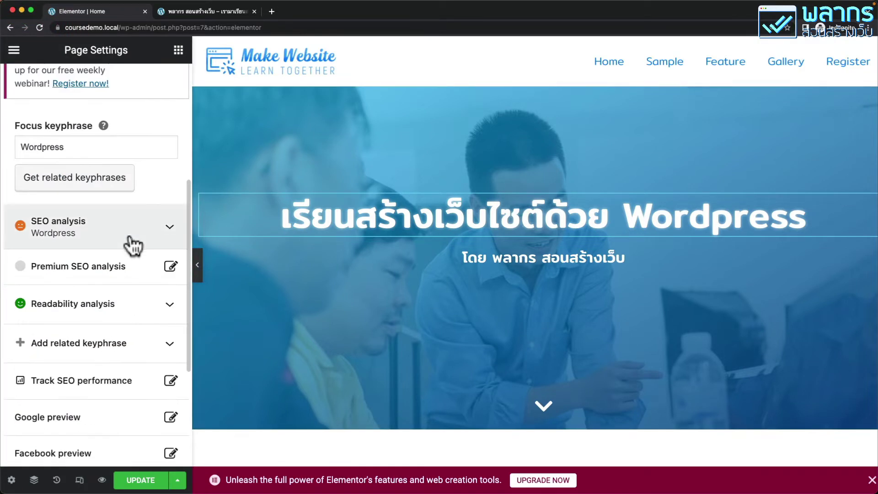
pyautogui.click(133, 176)
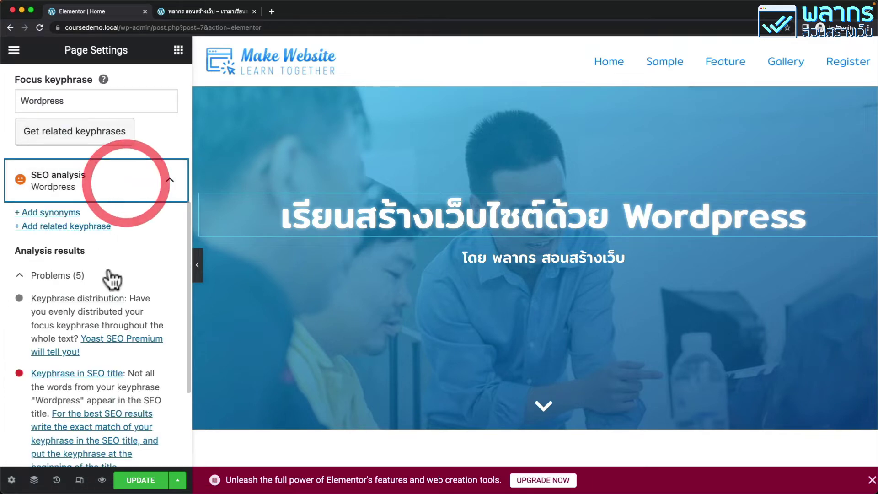
pyautogui.scroll(-2, 143, 300)
pyautogui.scroll(-3, 143, 302)
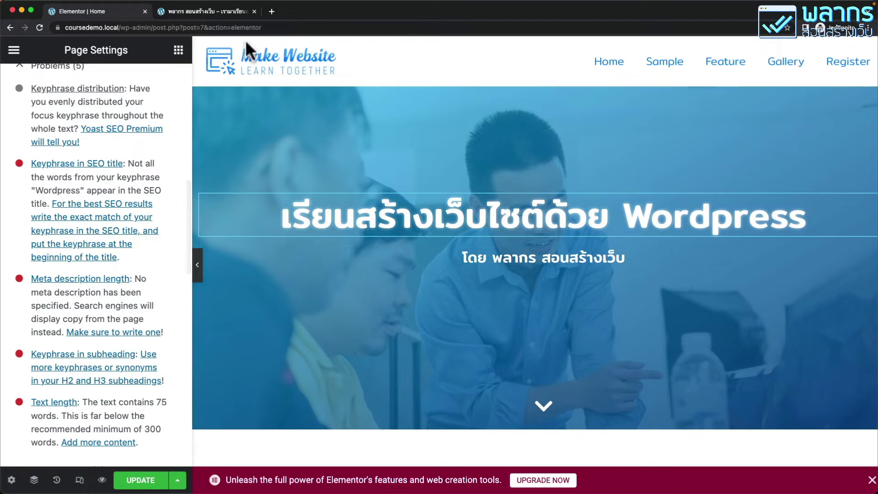
# - Open google.com in a new browser tab
pyautogui.click(272, 11)
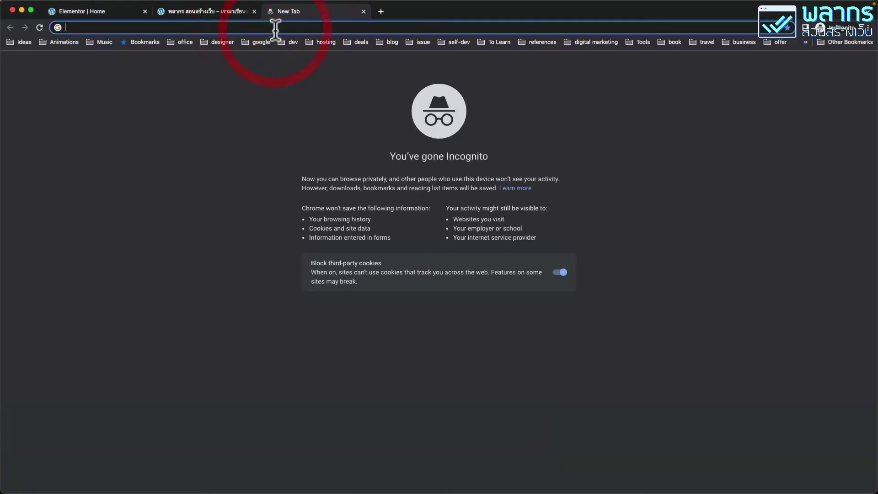
pyautogui.write('เนน')
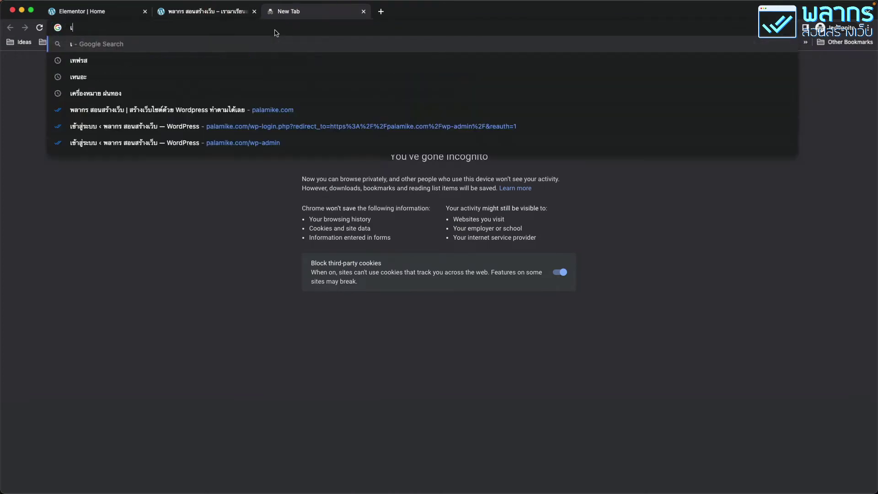
pyautogui.press('BackSpace')
pyautogui.press('BackSpace')
pyautogui.press('BackSpace')
pyautogui.write('goo')
pyautogui.press('Return')
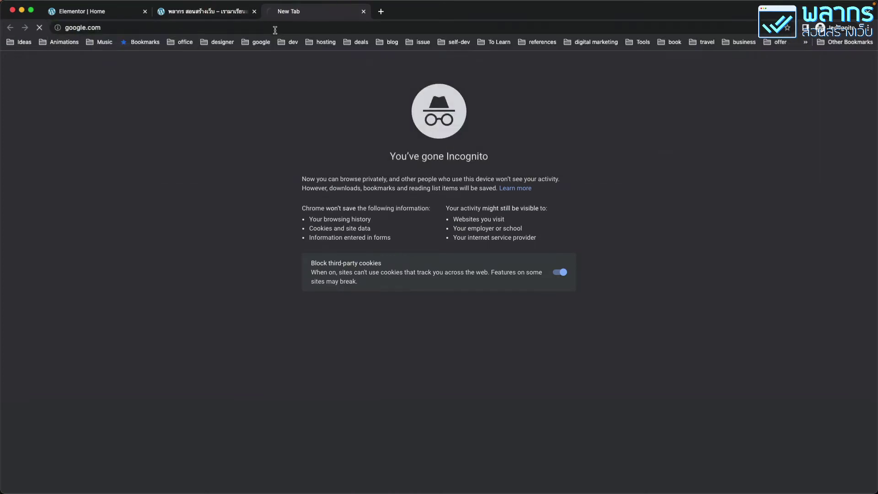
pyautogui.press('super+equal')
pyautogui.press('super+equal')
pyautogui.press('super+equal')
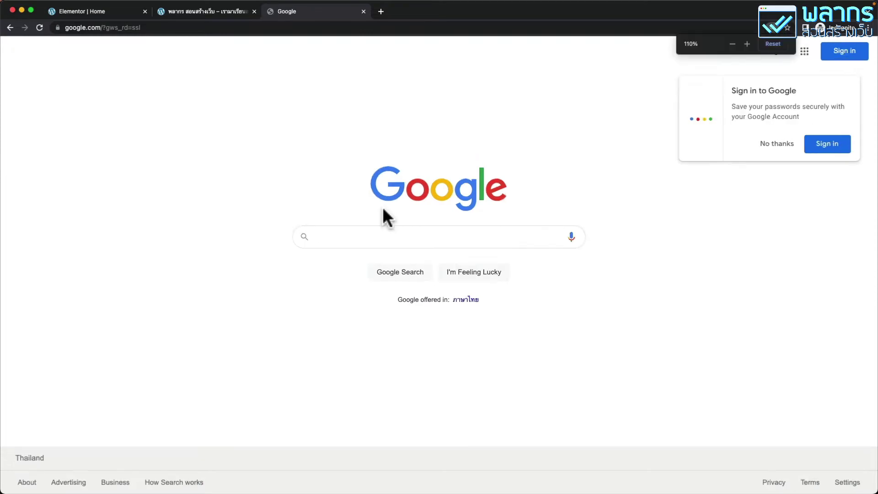
# - Search Google for "เที่ยวหัวหิน" and dismiss the query suggestions
pyautogui.click(393, 195)
pyautogui.write('เที')
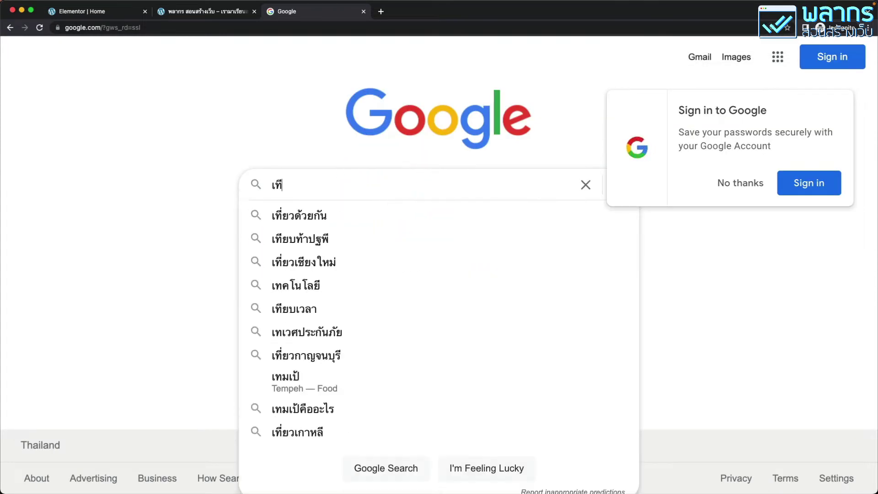
pyautogui.write('่ยวหัวหิน')
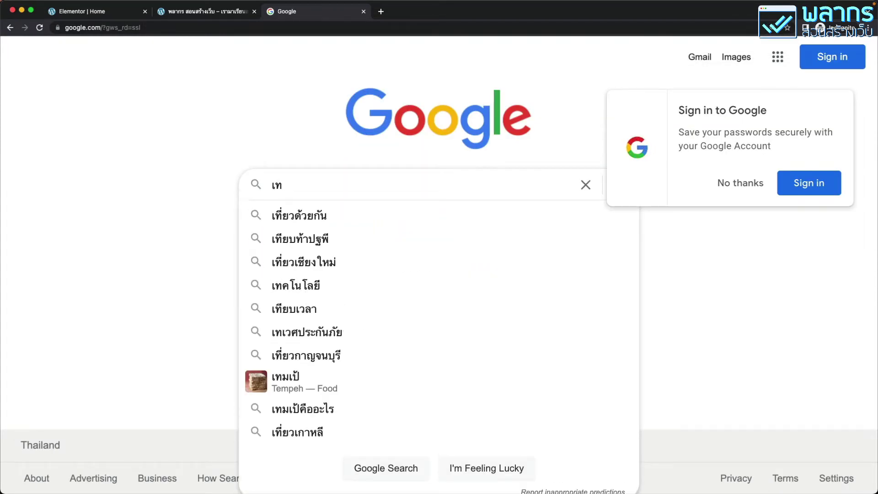
pyautogui.press('Return')
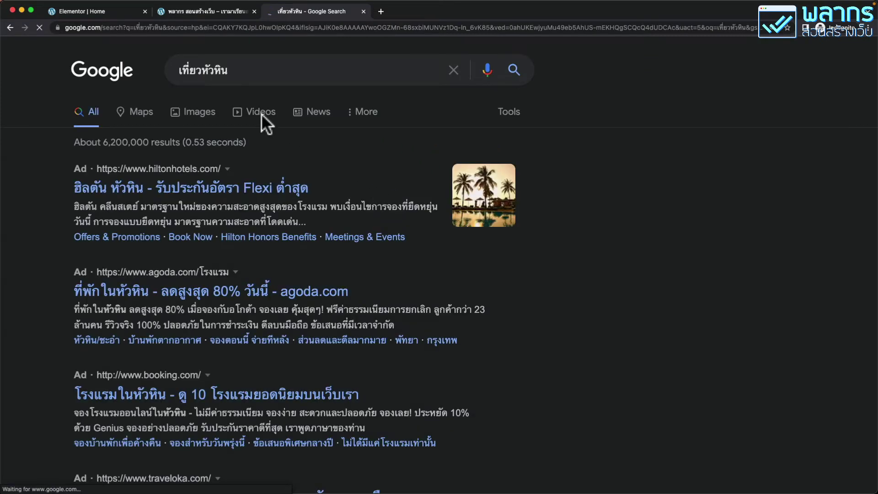
pyautogui.doubleClick(256, 69)
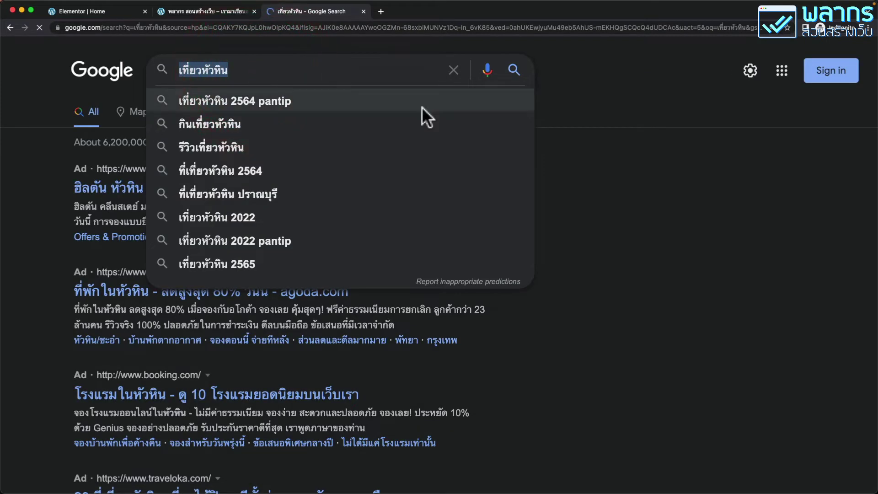
pyautogui.click(652, 190)
# - Examine the title, description text and URL of the roijang.com search result as examples of SEO title, meta description and slug
pyautogui.scroll(-3, 640, 190)
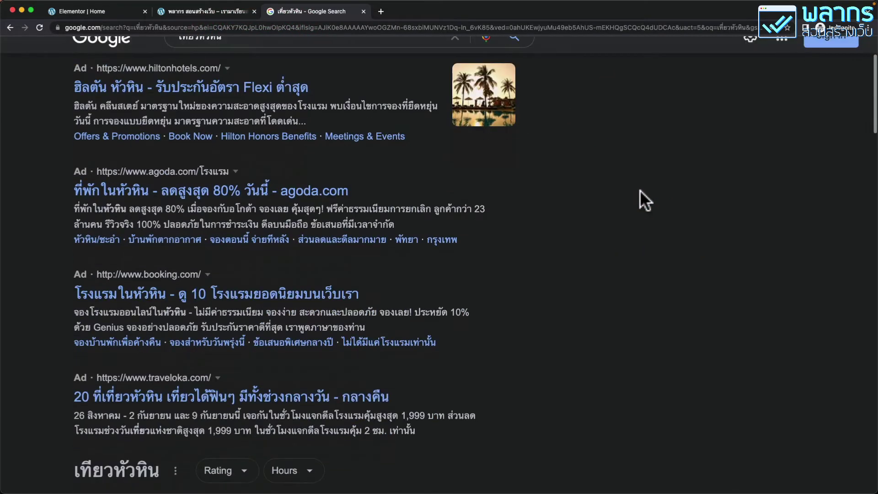
pyautogui.scroll(-5, 147, 132)
pyautogui.scroll(-10, 146, 148)
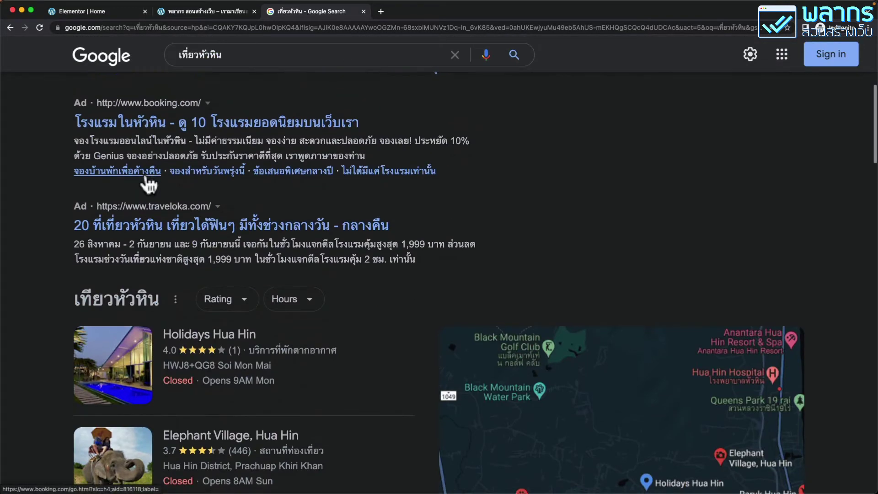
pyautogui.scroll(-3, 145, 173)
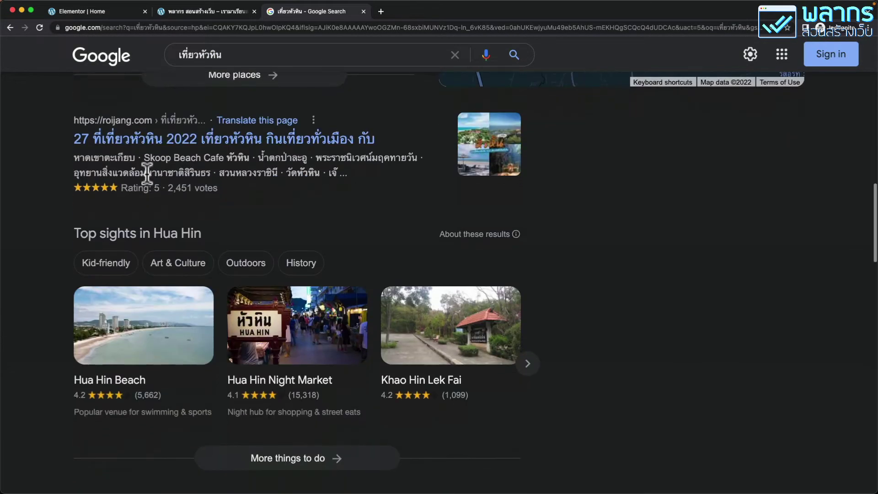
pyautogui.moveTo(267, 139); pyautogui.dragTo(68, 134)
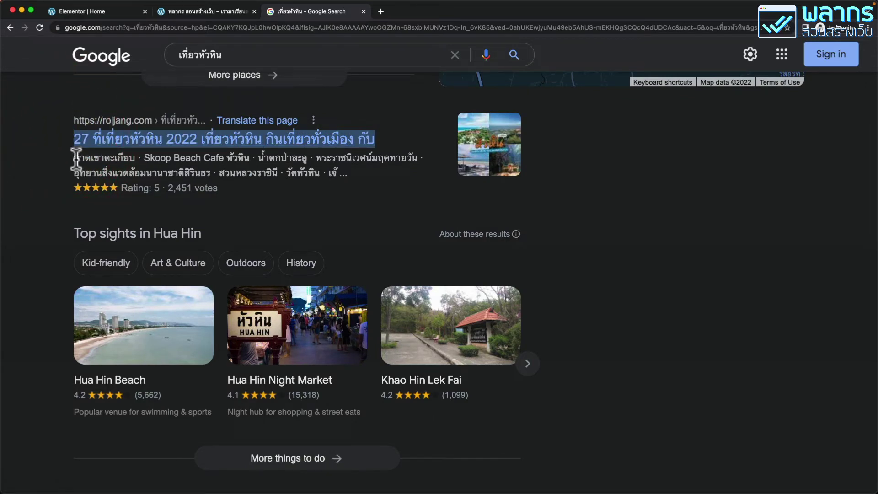
pyautogui.moveTo(73, 158); pyautogui.dragTo(351, 171)
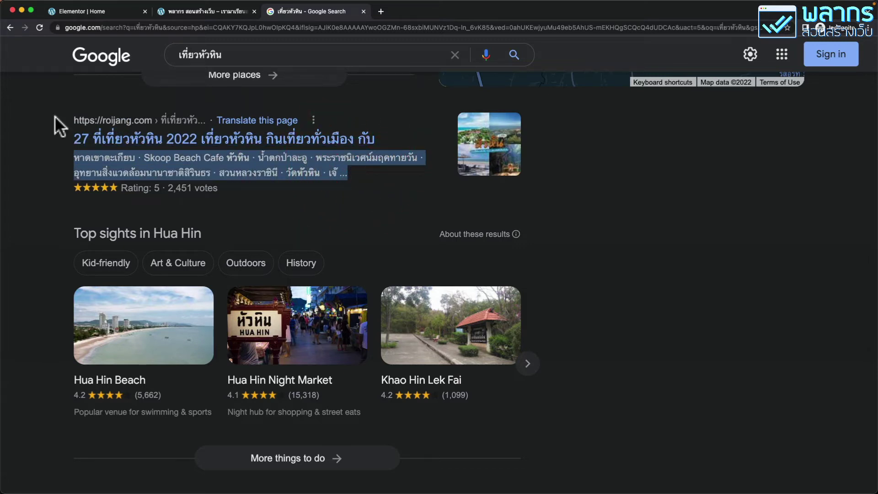
pyautogui.moveTo(59, 121); pyautogui.dragTo(177, 133)
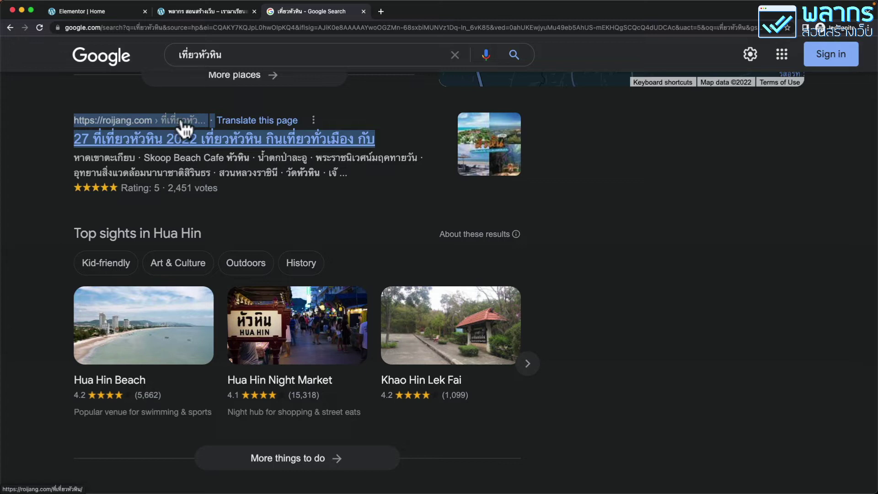
# - Back in the Elementor editor, replace the SEO title in Yoast's Google preview with "สอนสร้างเว็บไซต์ ด้วย wordpress แบบง่ายๆ ใครก็ทำได้"
pyautogui.click(90, 9)
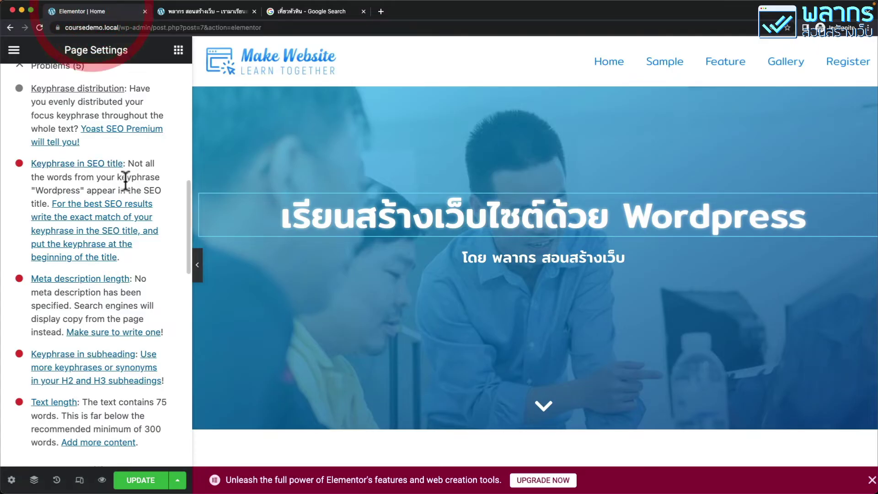
pyautogui.scroll(-15, 128, 181)
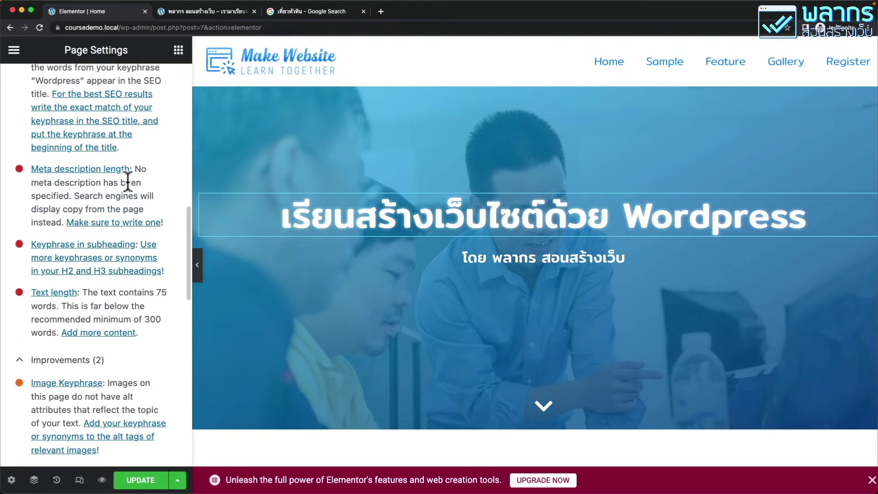
pyautogui.scroll(-3, 128, 192)
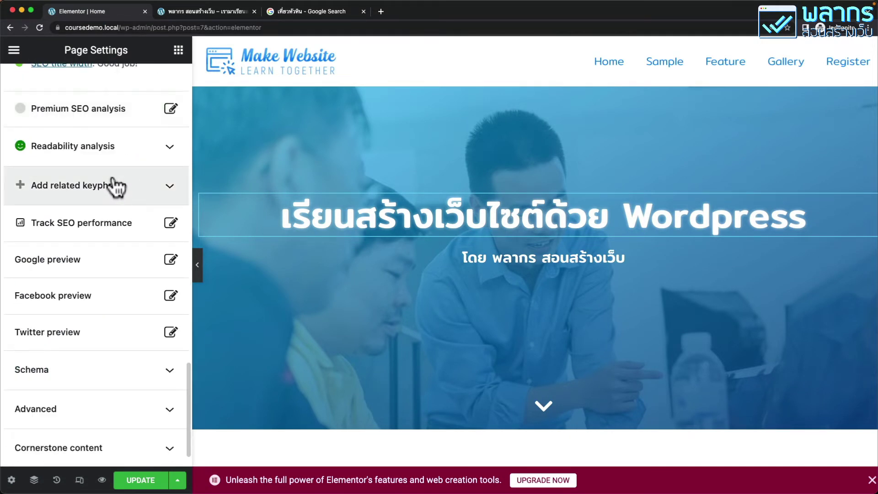
pyautogui.click(118, 261)
pyautogui.scroll(-3, 263, 279)
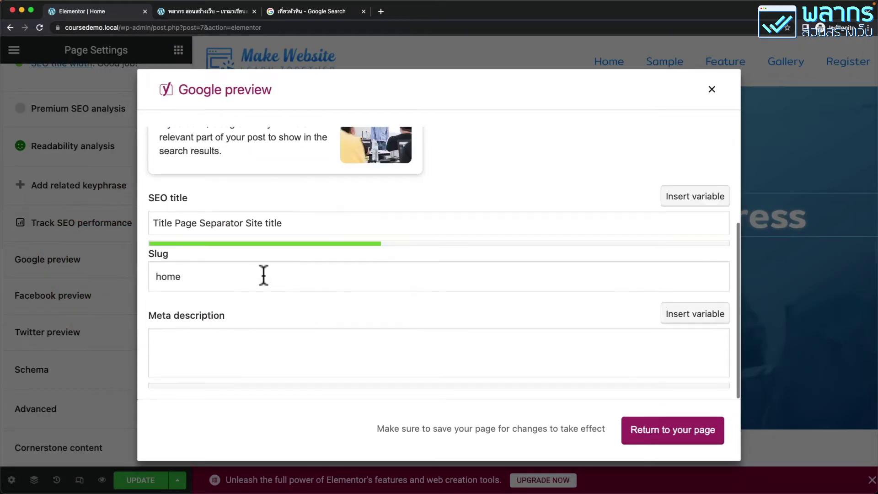
pyautogui.tripleClick(316, 223)
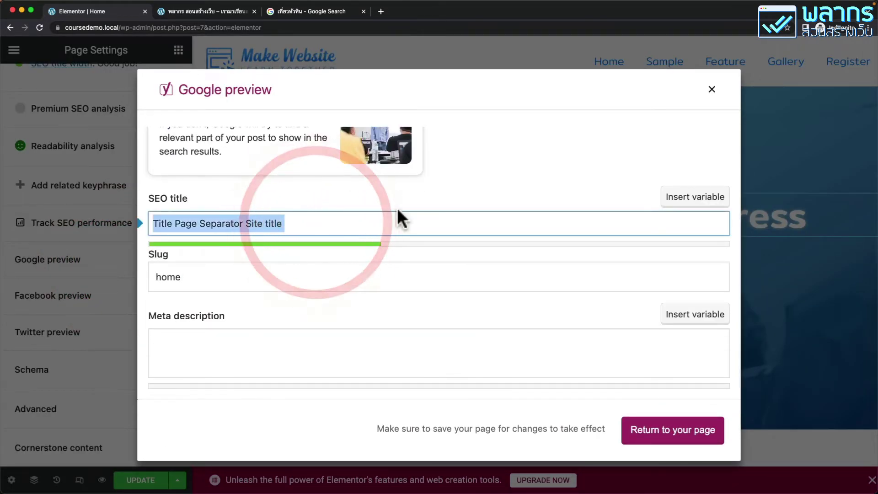
pyautogui.press('BackSpace')
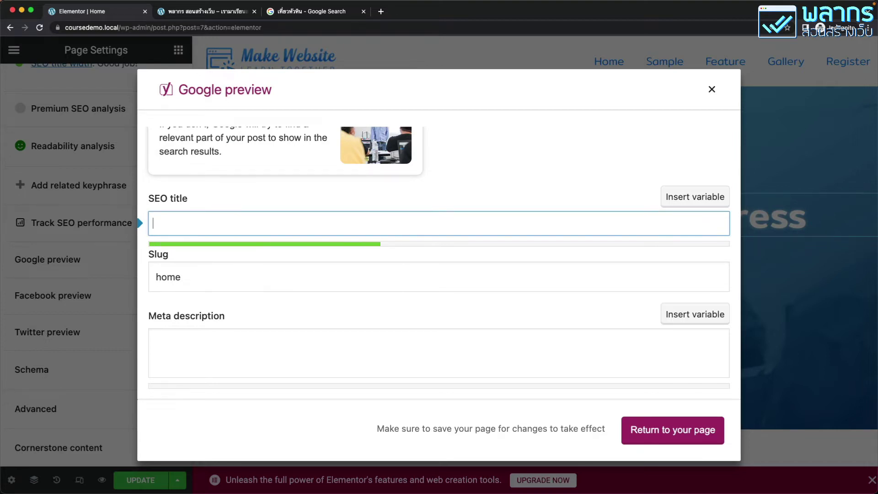
pyautogui.write('สอนสร้างเว็บไซต์ ด้วย wordpress แบบง่ายๆ ใครก็ทำได้')
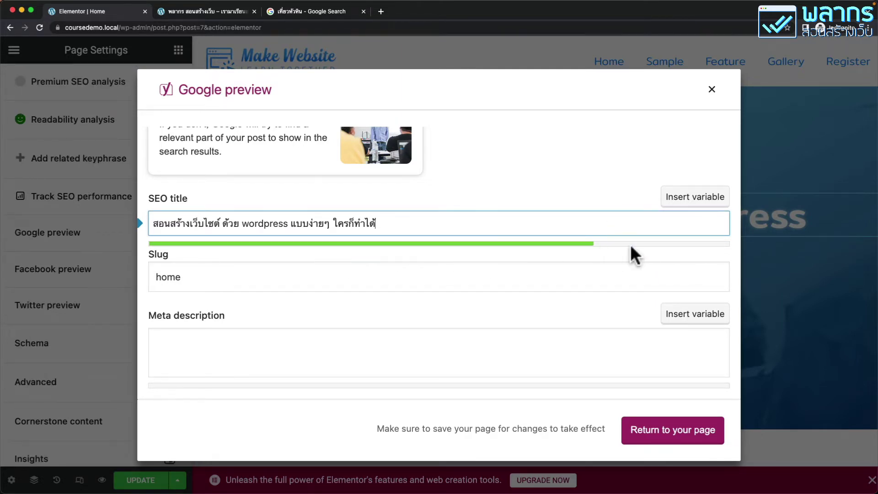
# - Set the meta description to "สอนสร้างเว็บไซต์ด้วยการ ลงมือทำอย่างจริงจัง และ สามารถจับต้องได้ผ่านการเรียนรู้ด้วยตนเอง หากติดปัญหาประการใดก็สามารถสอบถามได้เลย" and return to the page
pyautogui.click(187, 280)
pyautogui.doubleClick(187, 280)
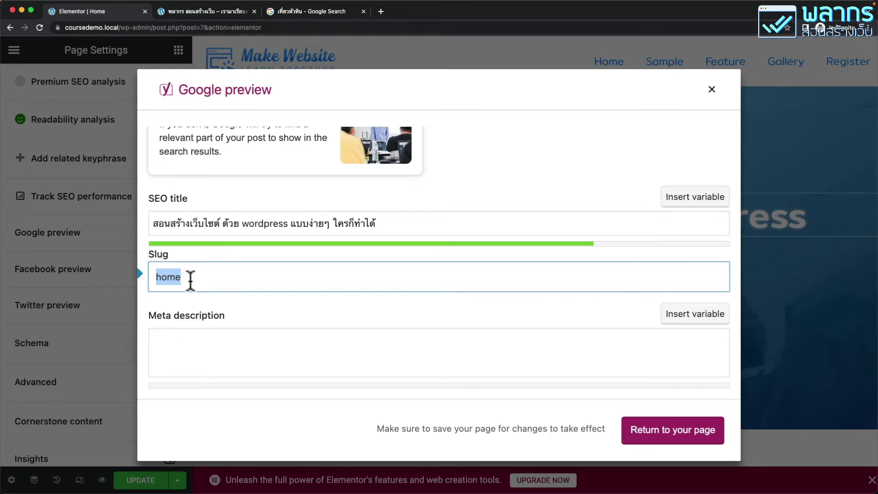
pyautogui.click(206, 356)
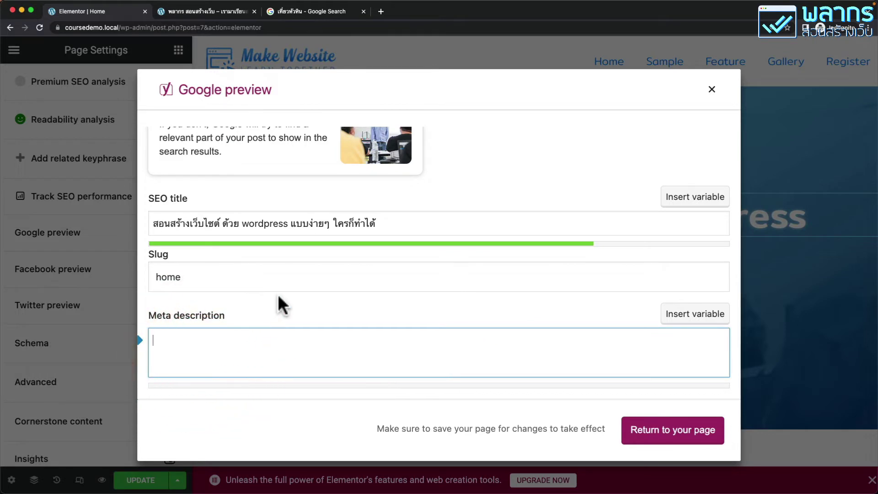
pyautogui.write('สอนสร้างเว็บไซต์ด้วยการ ลงมือทำอย่างจริงจัง และ สามารถจับต้องได้ผ่านการเรียนรู้ด้วยตนเอง')
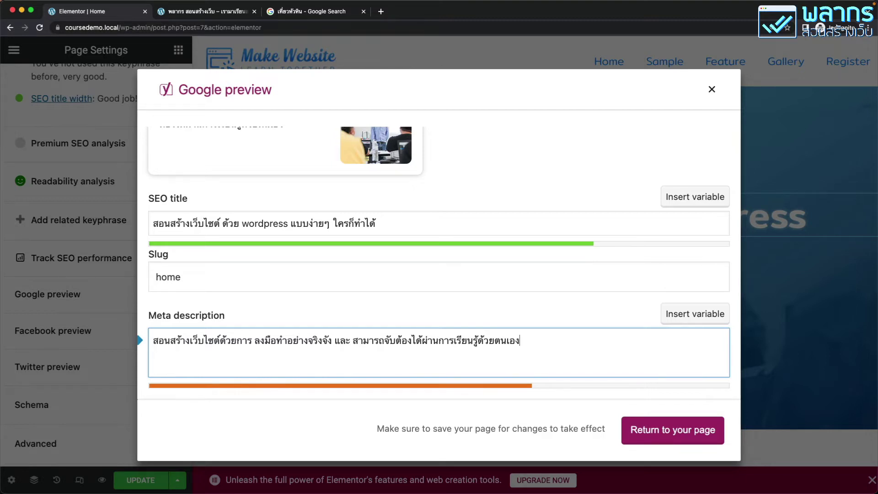
pyautogui.write('หากติดปัญหาประการใดก็สามารถสอบถามได้เลย')
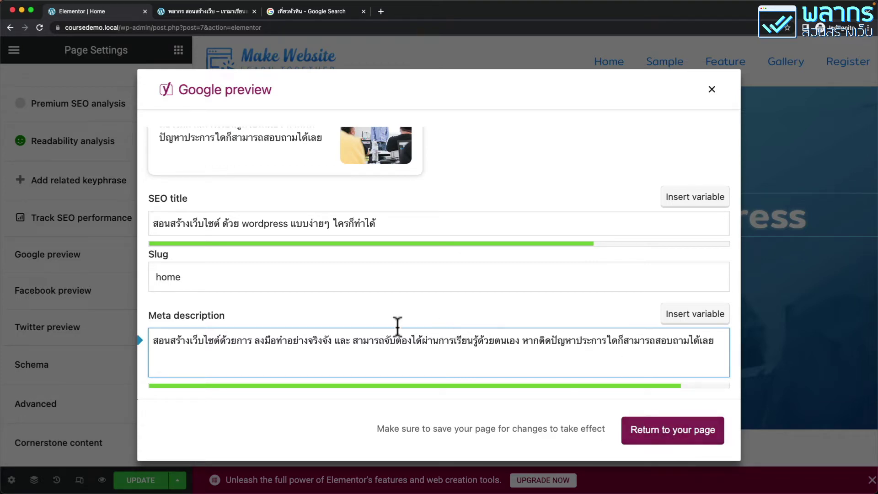
pyautogui.doubleClick(269, 281)
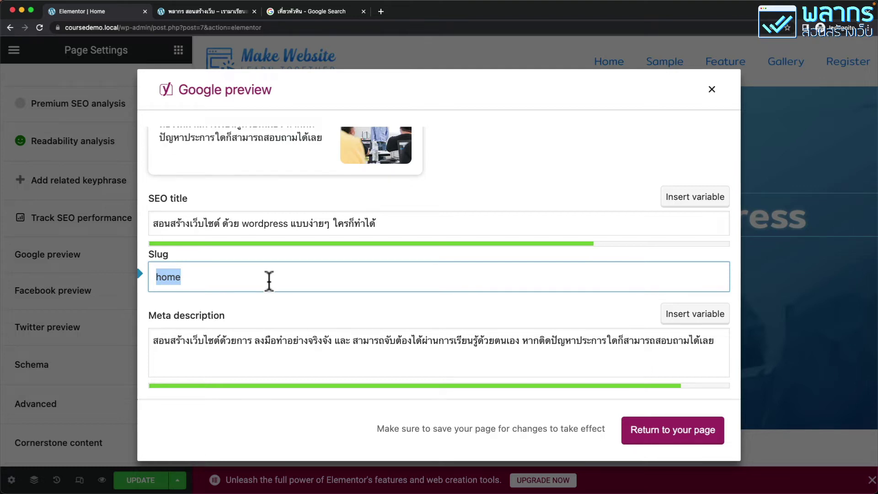
pyautogui.click(687, 437)
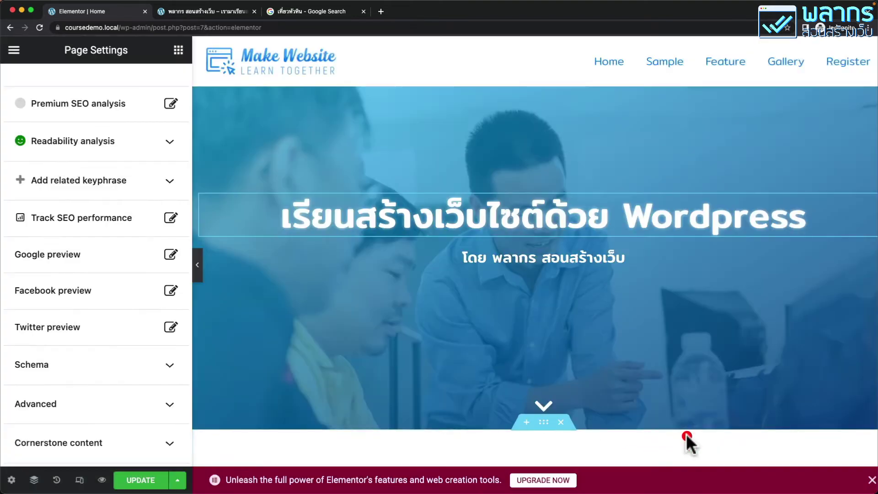
# - Review the updated SEO analysis for "Wordpress", including the keyphrase checks for the SEO title, slug and meta description
pyautogui.scroll(10, 117, 217)
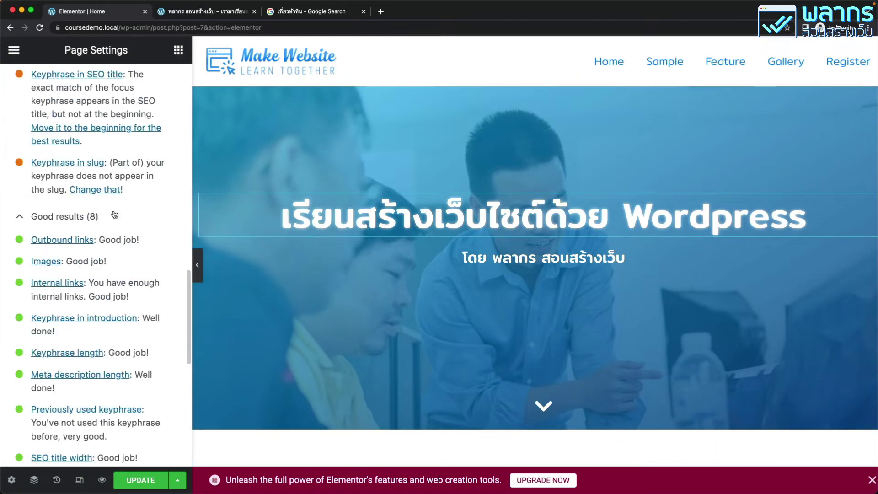
pyautogui.scroll(10, 115, 214)
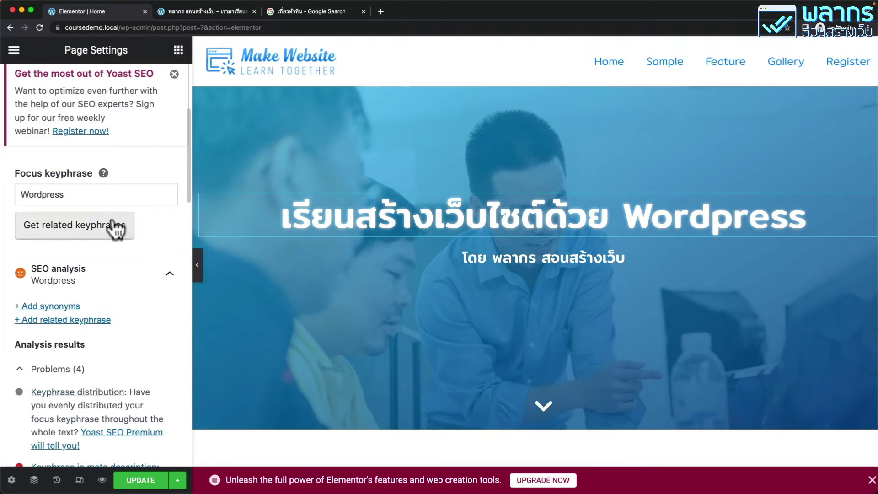
pyautogui.scroll(-3, 114, 256)
pyautogui.scroll(-2, 100, 292)
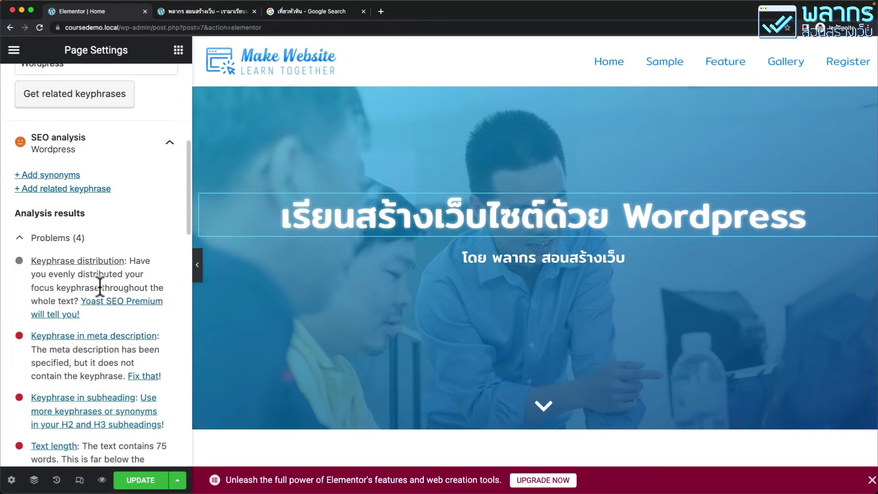
pyautogui.scroll(-2, 99, 287)
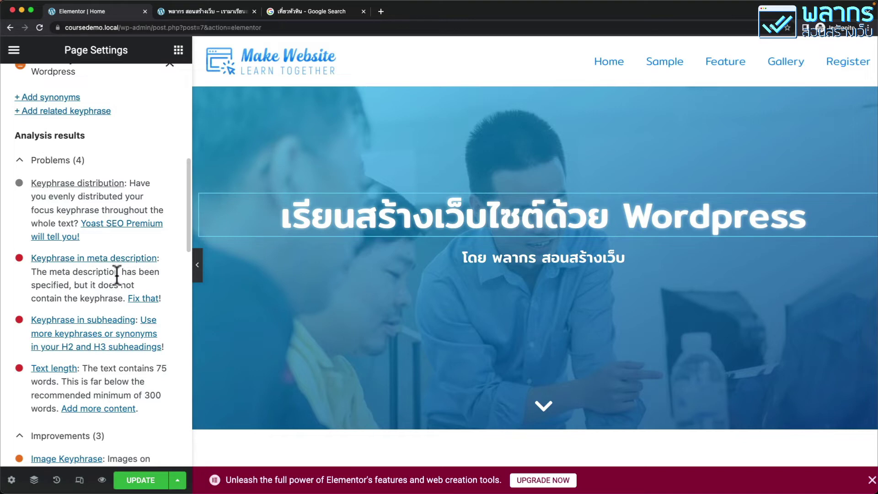
# - Insert "Wordpress" after "สอนสร้างเว็บไซต์" in the Google preview's meta description and return to the page
pyautogui.scroll(-15, 117, 275)
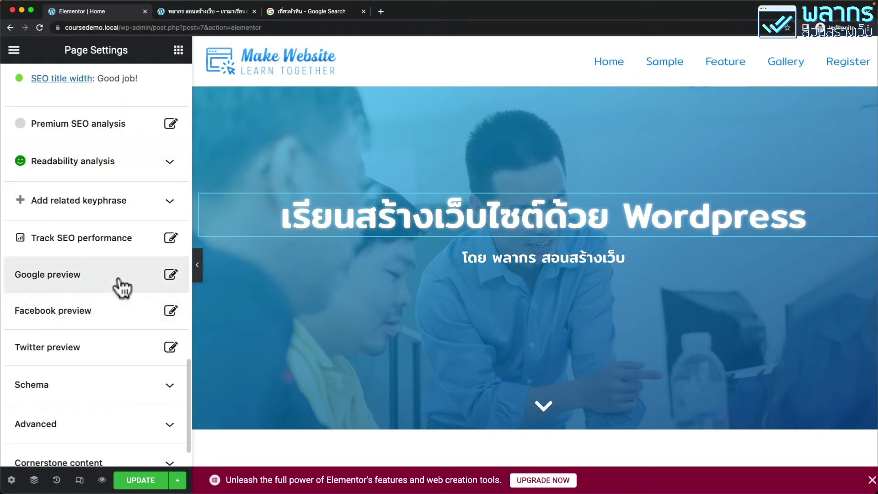
pyautogui.click(118, 277)
pyautogui.scroll(-4, 341, 302)
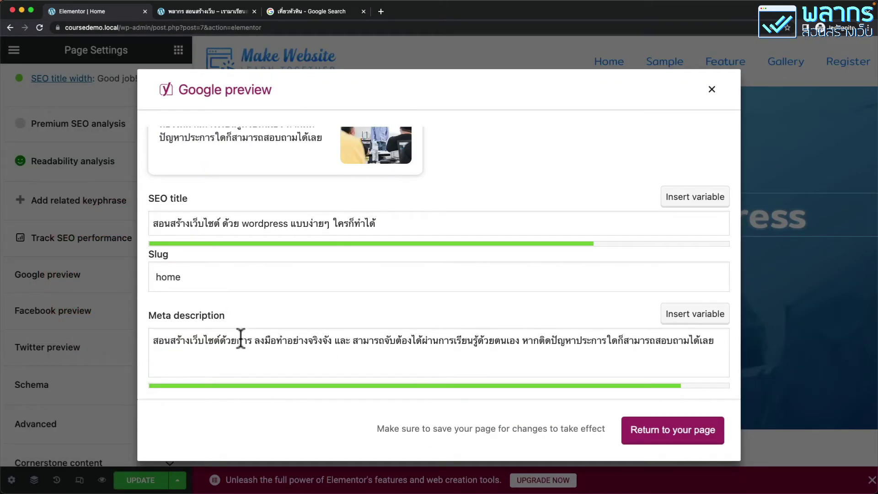
pyautogui.click(220, 340)
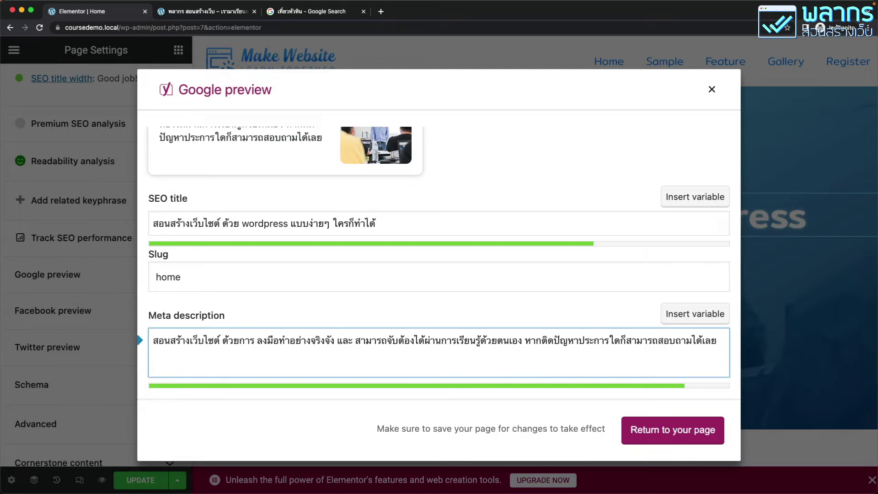
pyautogui.write('Wordpress')
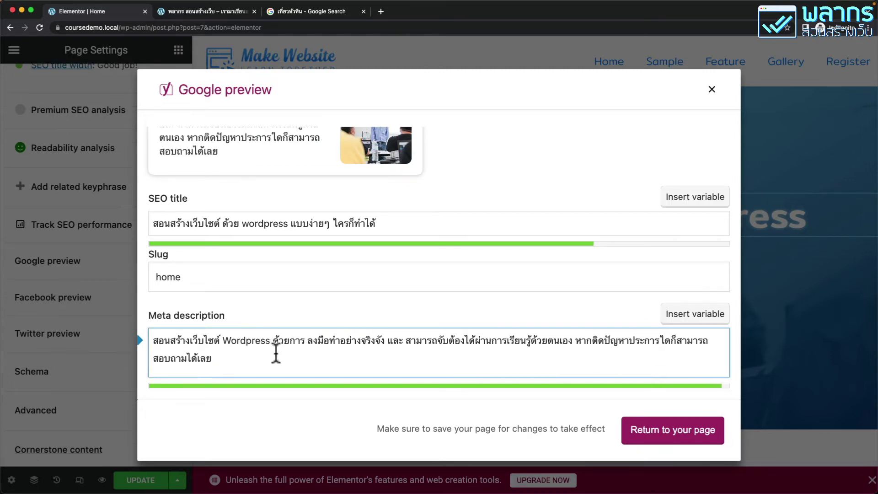
pyautogui.click(647, 432)
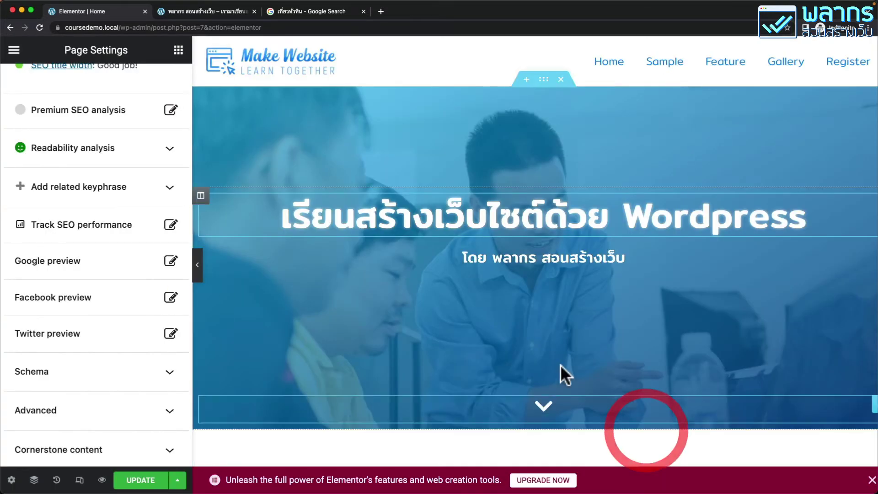
# - Review the updated SEO analysis for the remaining problems, including the keyphrase in subheading and text length checks
pyautogui.scroll(15, 118, 249)
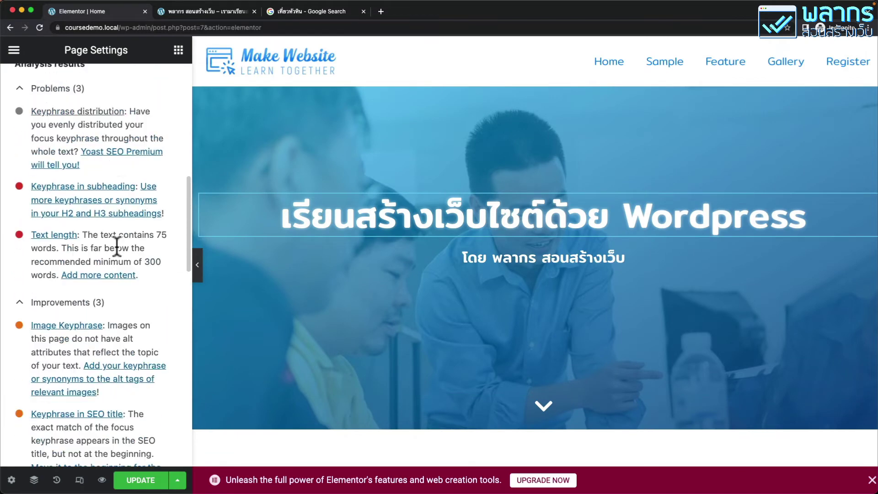
pyautogui.scroll(3, 117, 248)
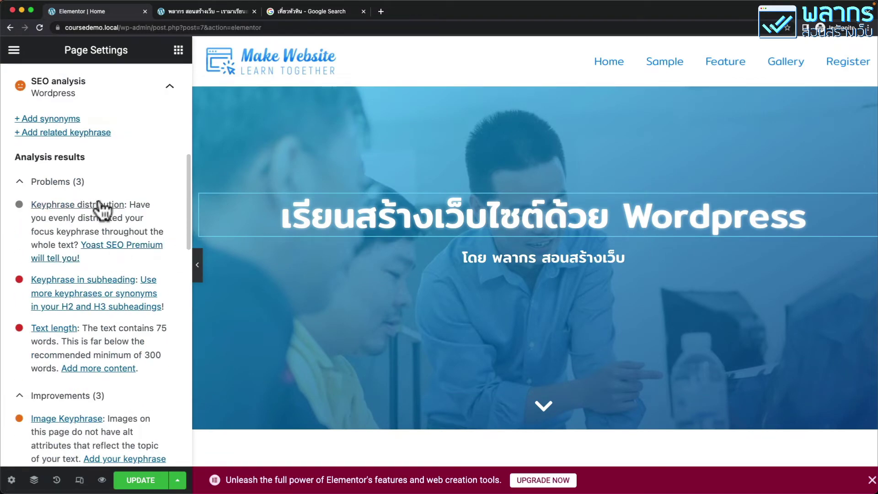
pyautogui.scroll(-5, 110, 215)
pyautogui.scroll(1, 94, 206)
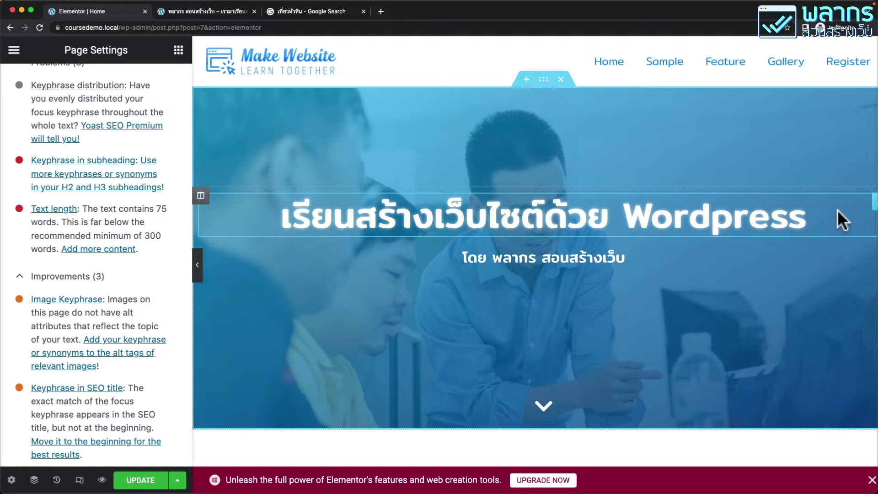
# - Inspect the HTML tag options of the hero heading "เรียนสร้างเว็บไซต์ด้วย Wordpress" and look over the course section below it
pyautogui.click(874, 211)
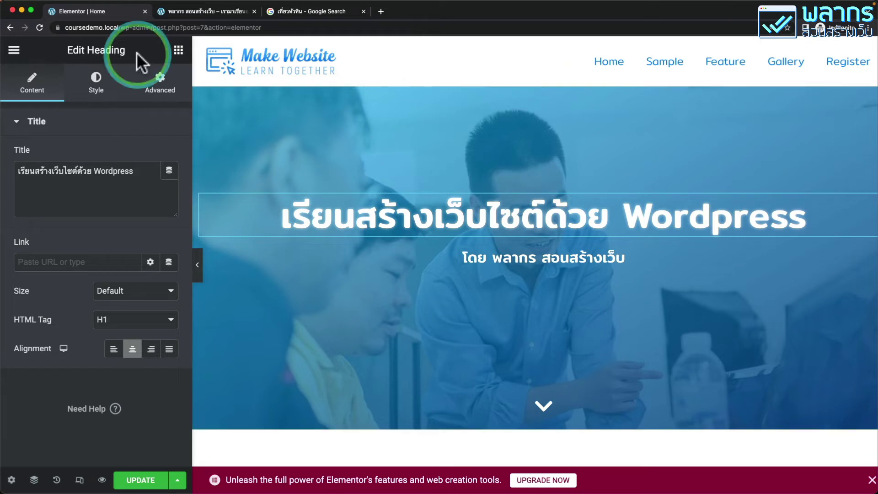
pyautogui.click(180, 52)
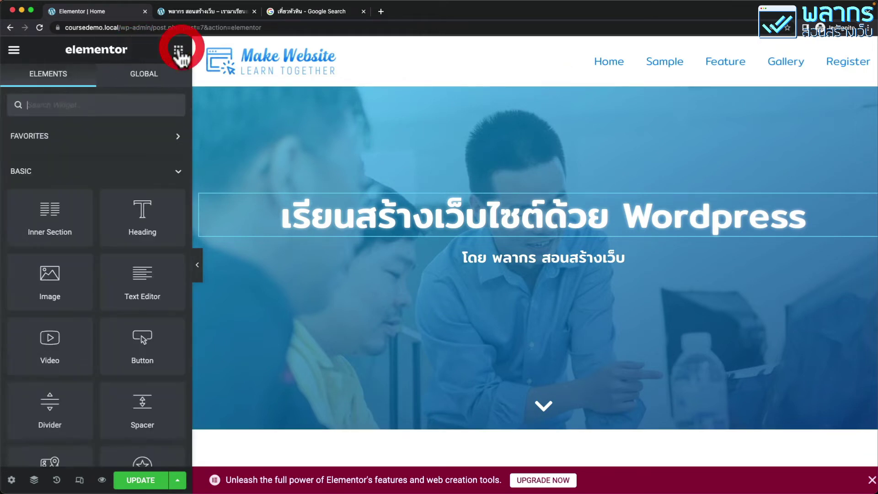
pyautogui.click(154, 214)
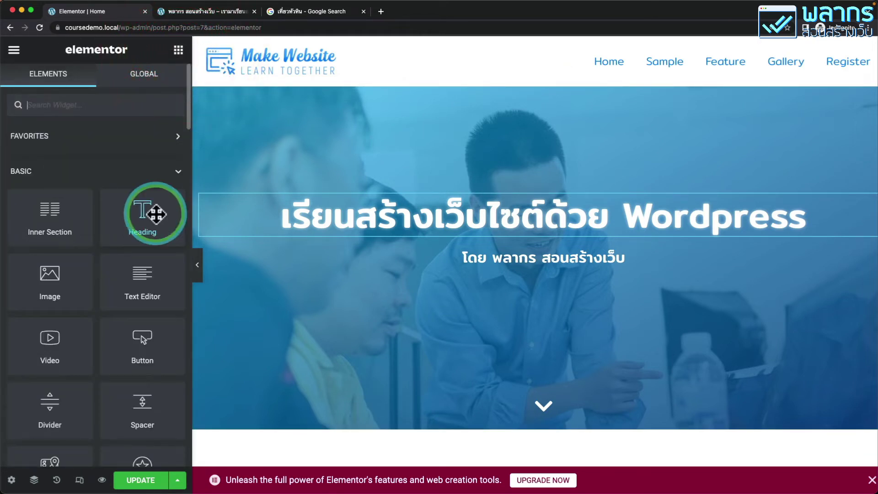
pyautogui.click(871, 204)
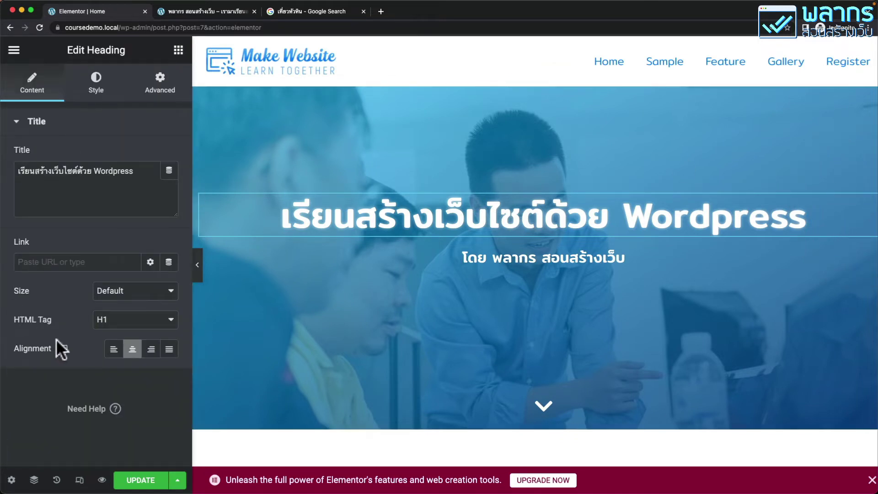
pyautogui.click(65, 329)
pyautogui.click(161, 325)
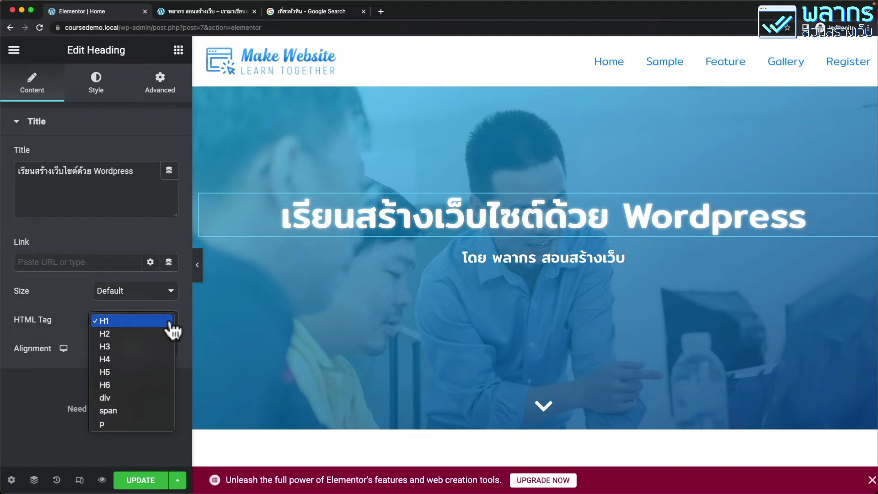
pyautogui.click(169, 324)
pyautogui.scroll(-2, 379, 316)
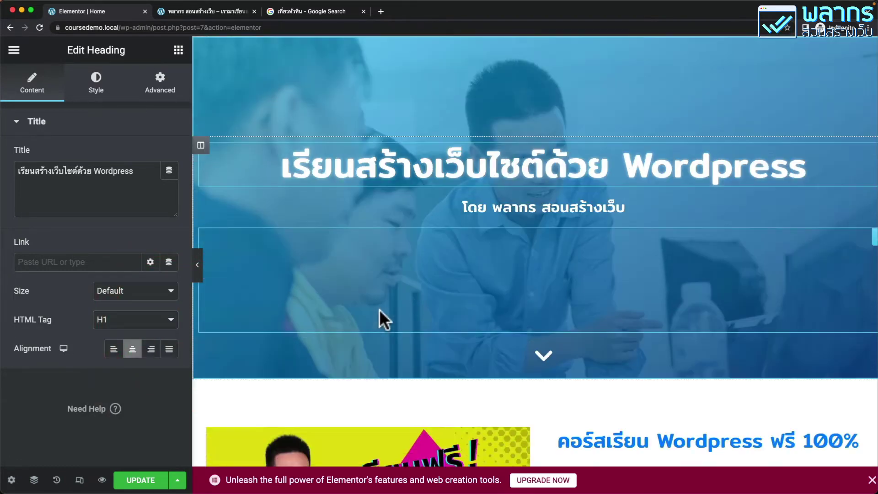
pyautogui.scroll(-5, 382, 316)
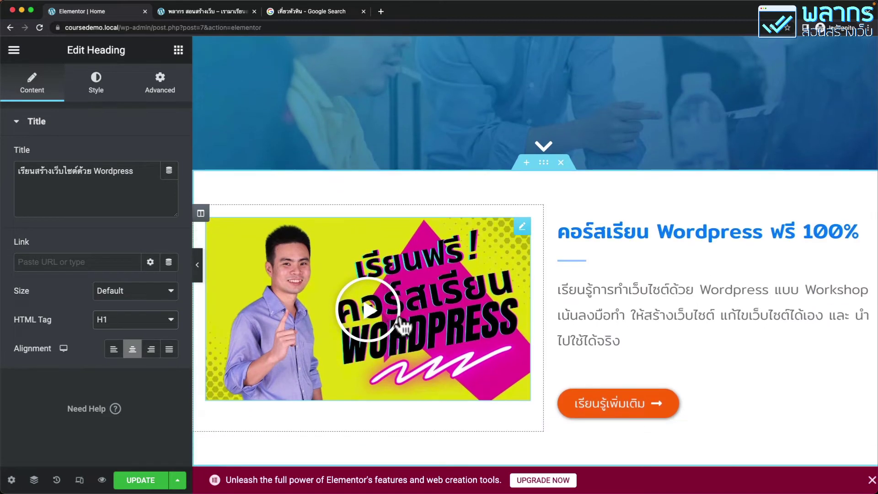